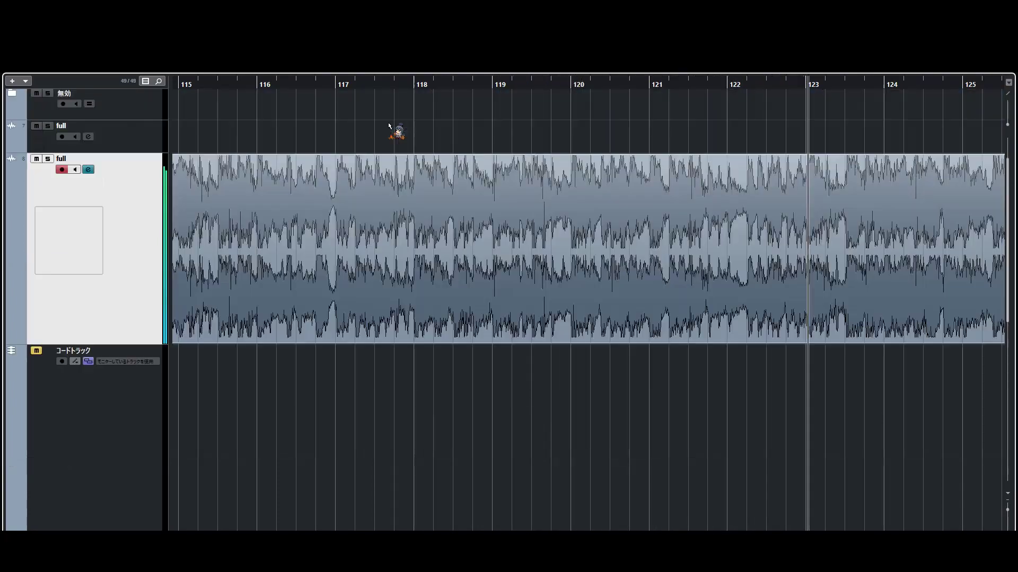
- Review the arrangement's tracks through to the end of the song around bar 183 and stop playback
{"action": "scroll", "coordinate": [384, 114], "scroll_direction": "up", "scroll_amount": 3}
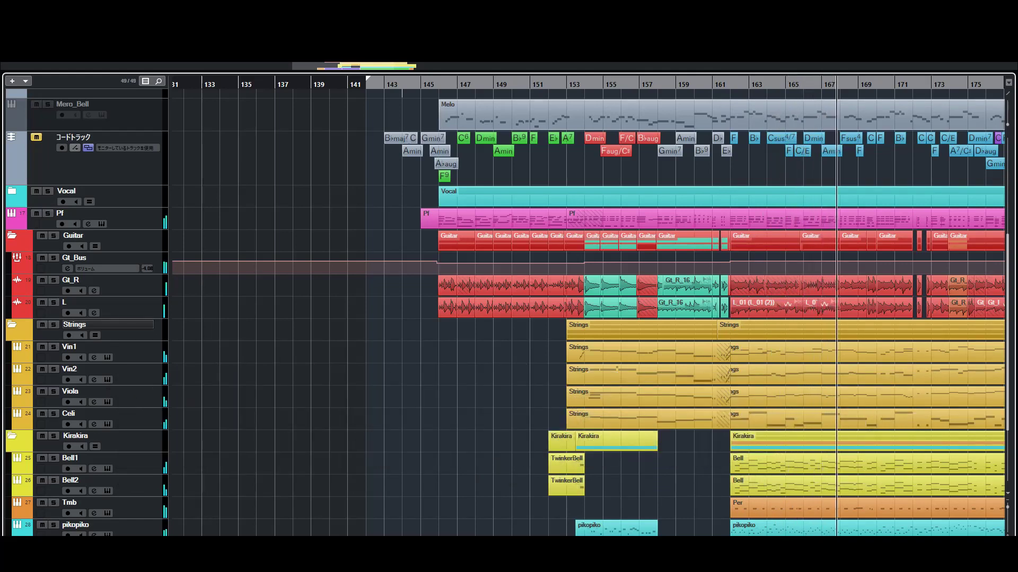
{"action": "key", "text": "h"}
{"action": "key", "text": "h"}
{"action": "key", "text": "h"}
{"action": "key", "text": "h"}
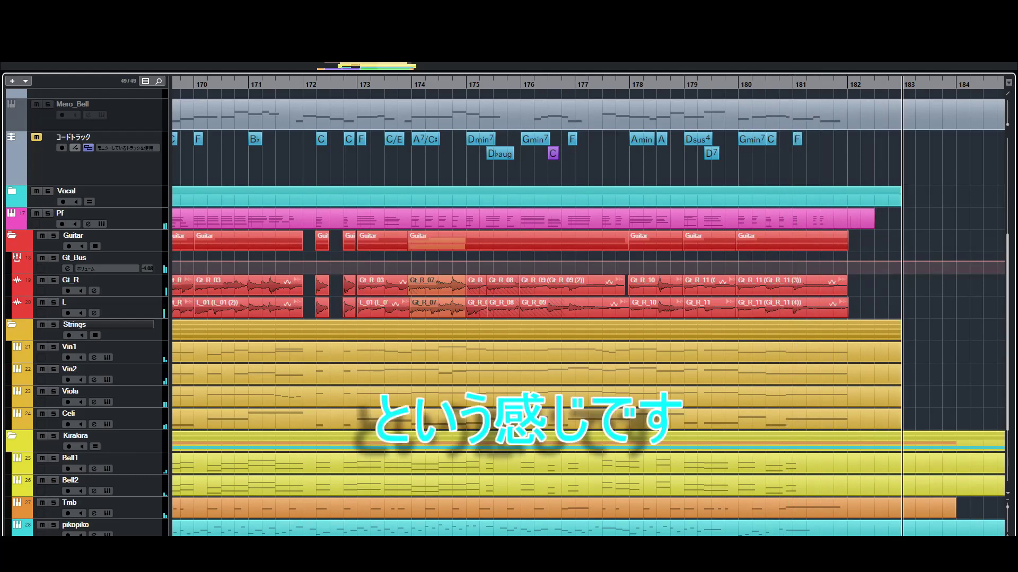
{"action": "key", "text": "space"}
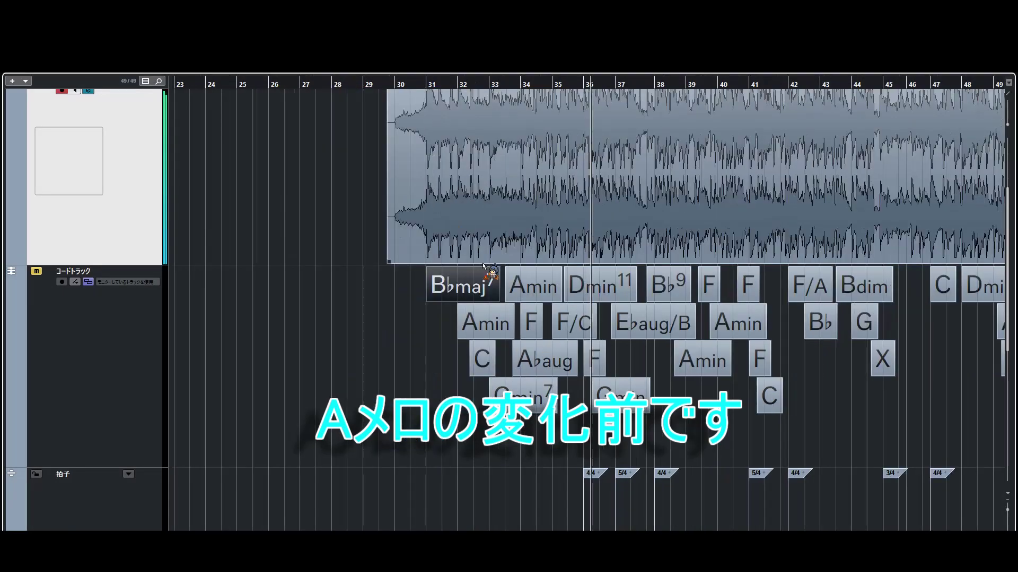
- Show the Inspector for the original full mix track and lower its fader to -26.7 dB
{"action": "key", "text": "h"}
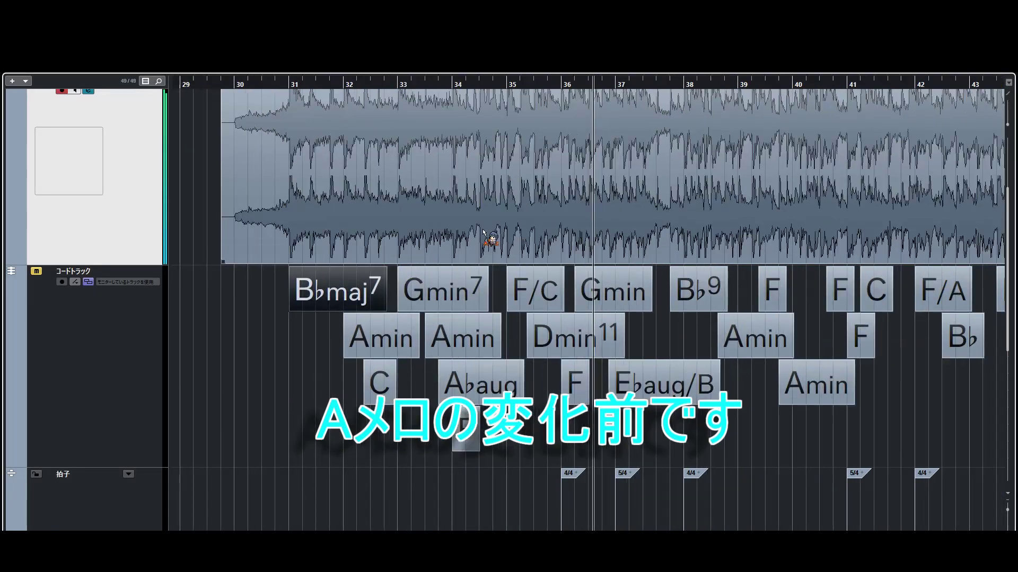
{"action": "left_click_drag", "start_coordinate": [550, 216], "coordinate": [465, 213]}
{"action": "scroll", "coordinate": [542, 234], "scroll_direction": "up", "scroll_amount": 2}
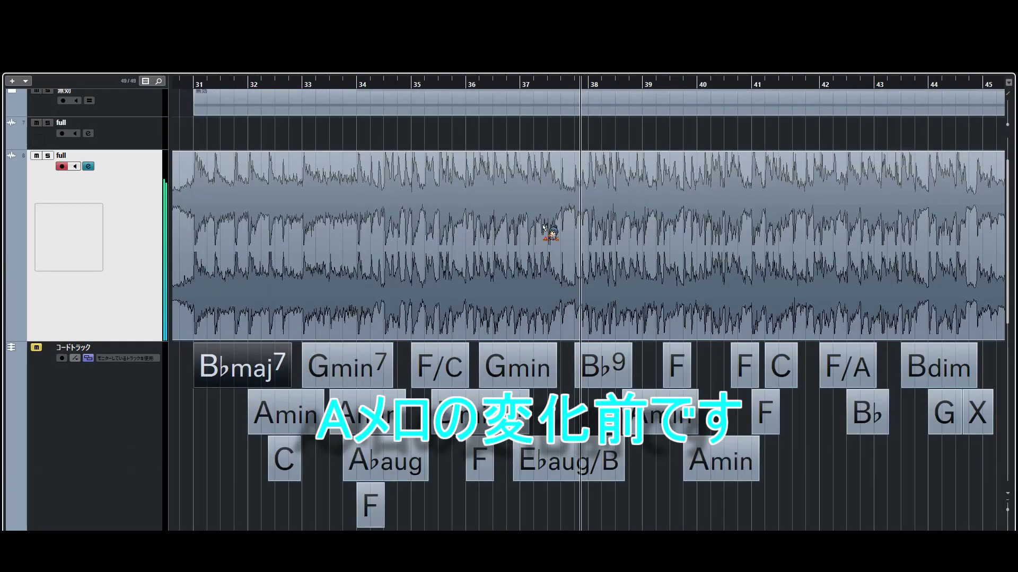
{"action": "scroll", "coordinate": [542, 227], "scroll_direction": "down", "scroll_amount": 2}
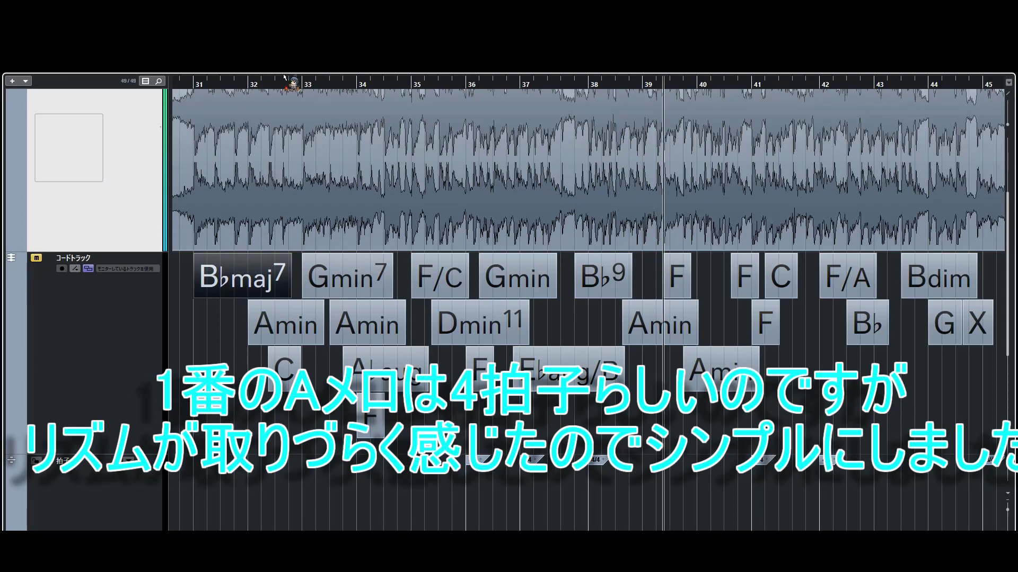
{"action": "key", "text": "alt+i"}
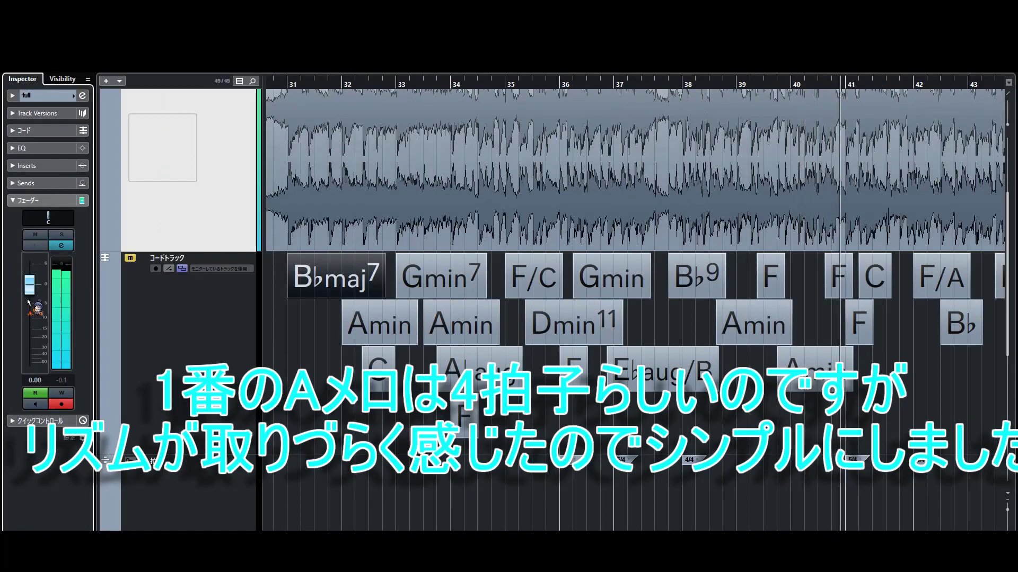
{"action": "left_click_drag", "start_coordinate": [31, 338], "coordinate": [31, 354]}
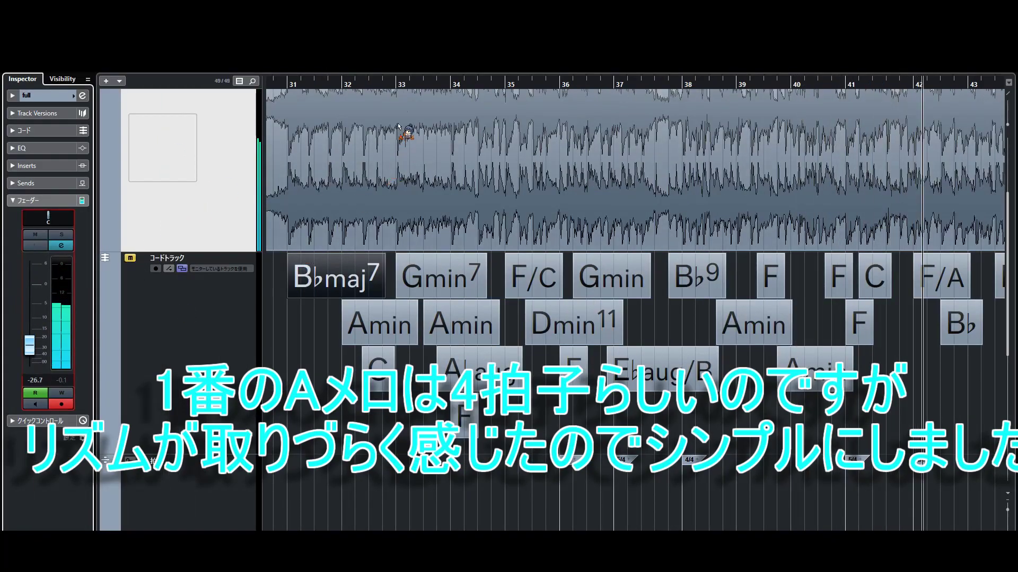
- Replay the original verse from about bar 33 and examine its chords and time signature changes
{"action": "scroll", "coordinate": [393, 127], "scroll_direction": "right", "scroll_amount": 5}
{"action": "left_click_drag", "start_coordinate": [409, 207], "coordinate": [776, 172]}
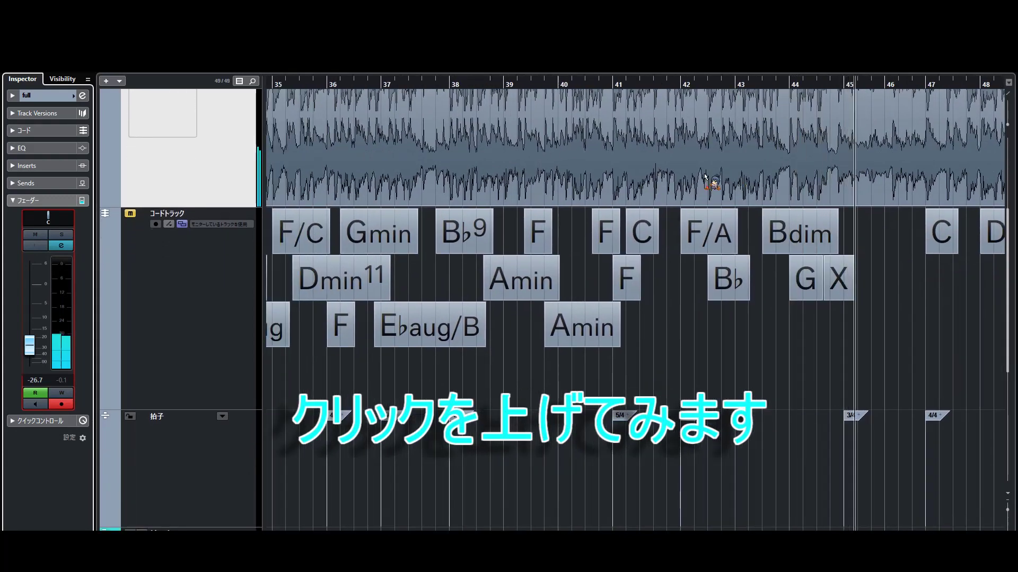
{"action": "key", "text": "g"}
{"action": "key", "text": "g"}
{"action": "key", "text": "g"}
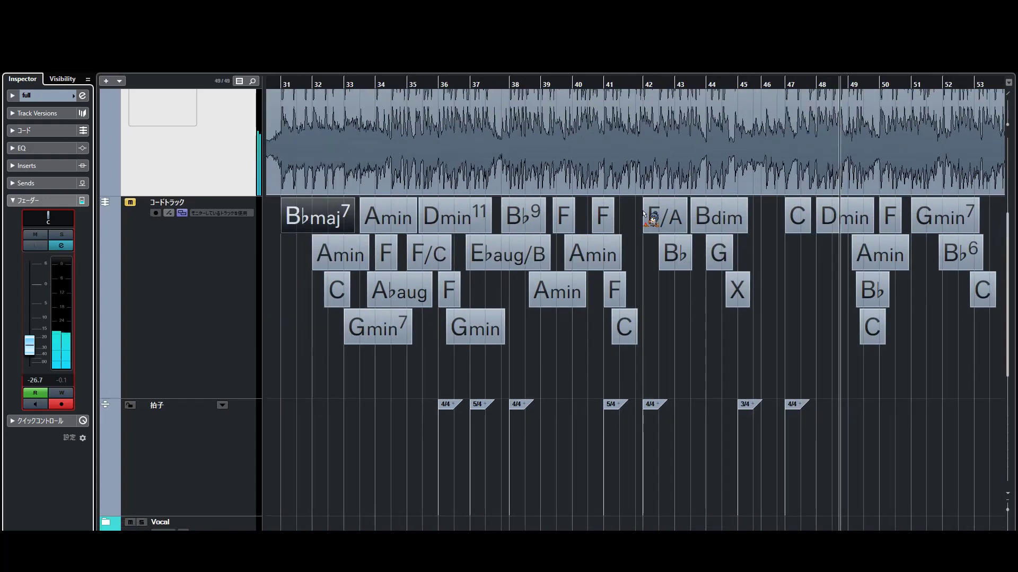
{"action": "left_click", "coordinate": [338, 83]}
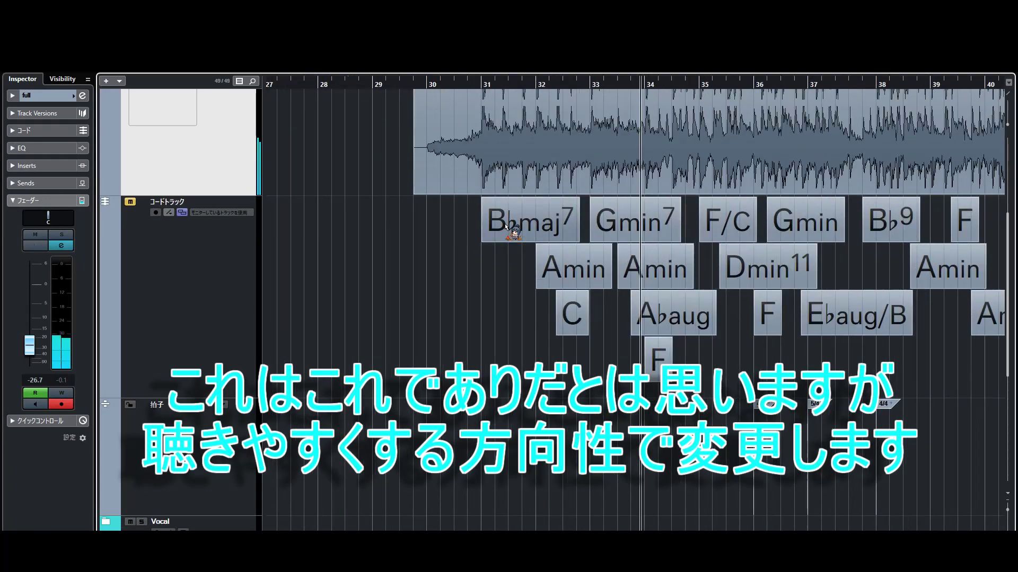
{"action": "scroll", "coordinate": [511, 227], "scroll_direction": "left", "scroll_amount": 3}
{"action": "scroll", "coordinate": [511, 227], "scroll_direction": "down", "scroll_amount": 1}
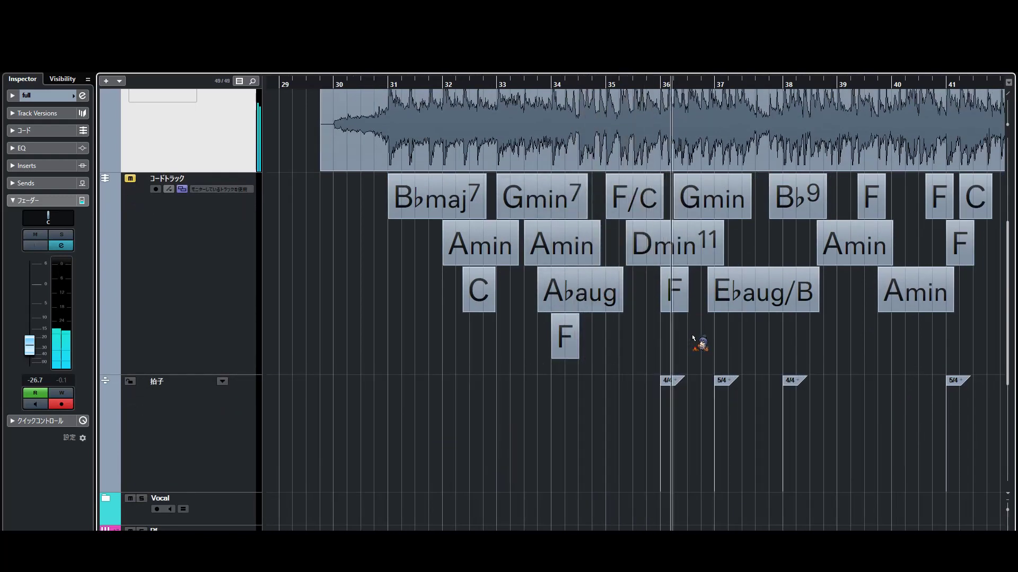
{"action": "left_click_drag", "start_coordinate": [696, 322], "coordinate": [691, 323]}
{"action": "scroll", "coordinate": [678, 318], "scroll_direction": "right", "scroll_amount": 2}
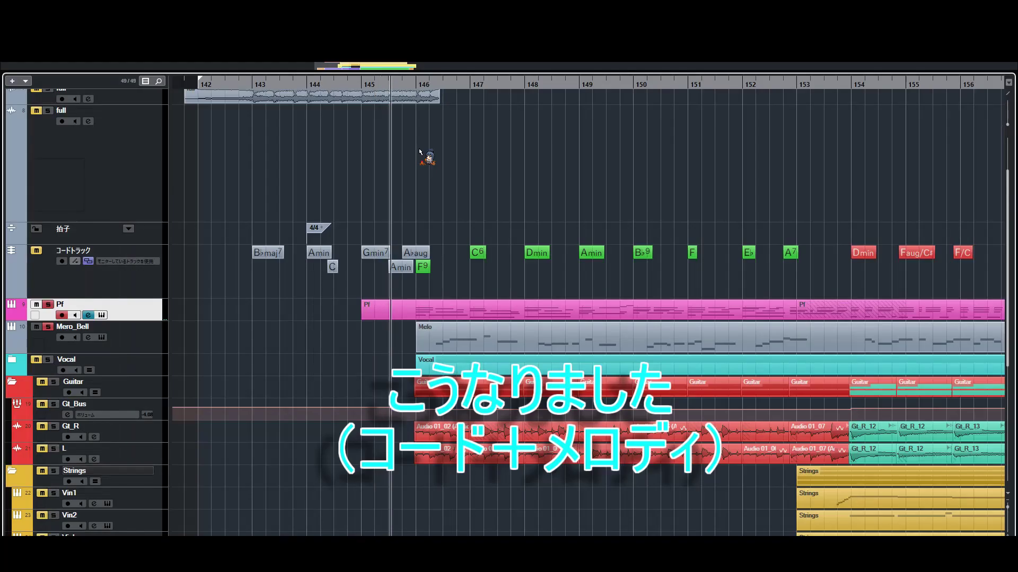
- Examine the rearranged verse from about bar 145, following the chord track with the Pf and Mero_Bell parts
{"action": "scroll", "coordinate": [634, 201], "scroll_direction": "up", "scroll_amount": 2}
{"action": "left_click_drag", "start_coordinate": [634, 202], "coordinate": [494, 211]}
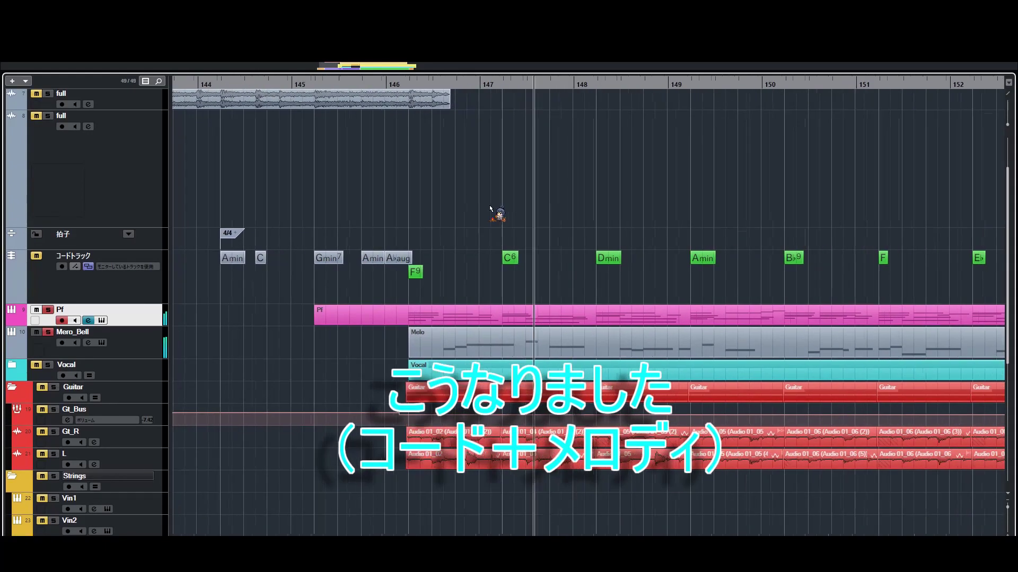
{"action": "left_click_drag", "start_coordinate": [547, 249], "coordinate": [463, 249]}
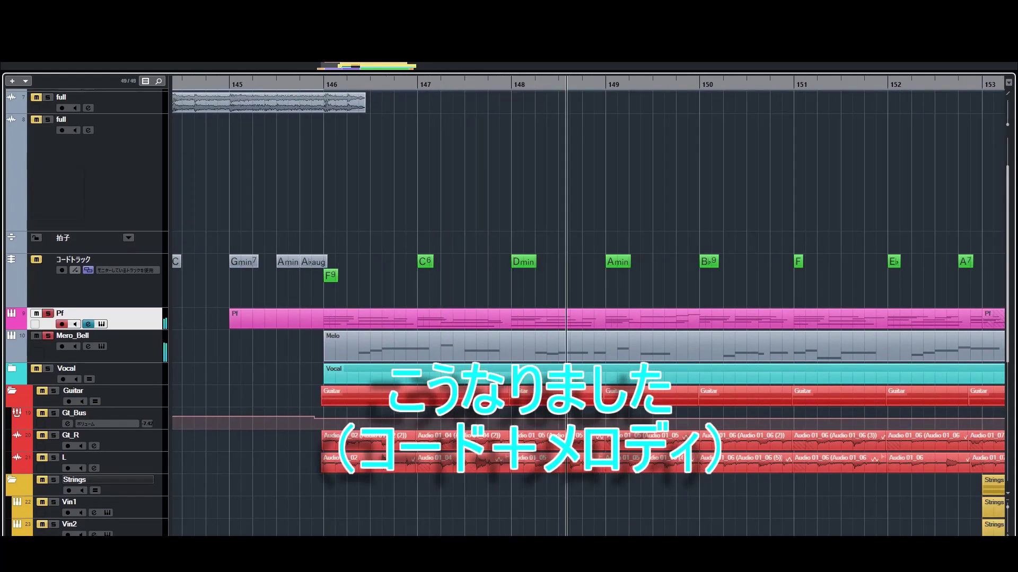
{"action": "key", "text": "h"}
{"action": "key", "text": "h"}
{"action": "key", "text": "h"}
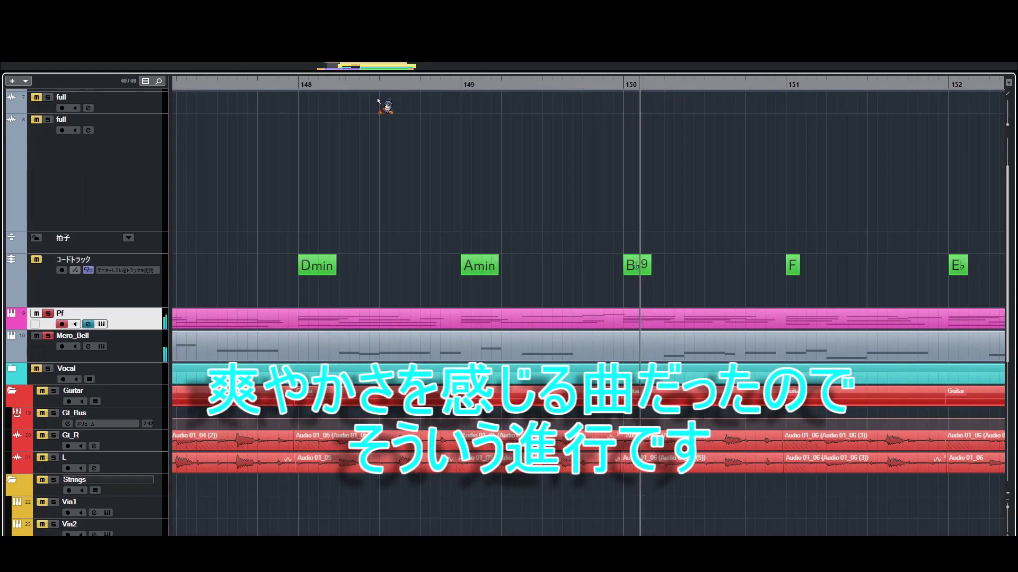
{"action": "left_click", "coordinate": [1007, 534]}
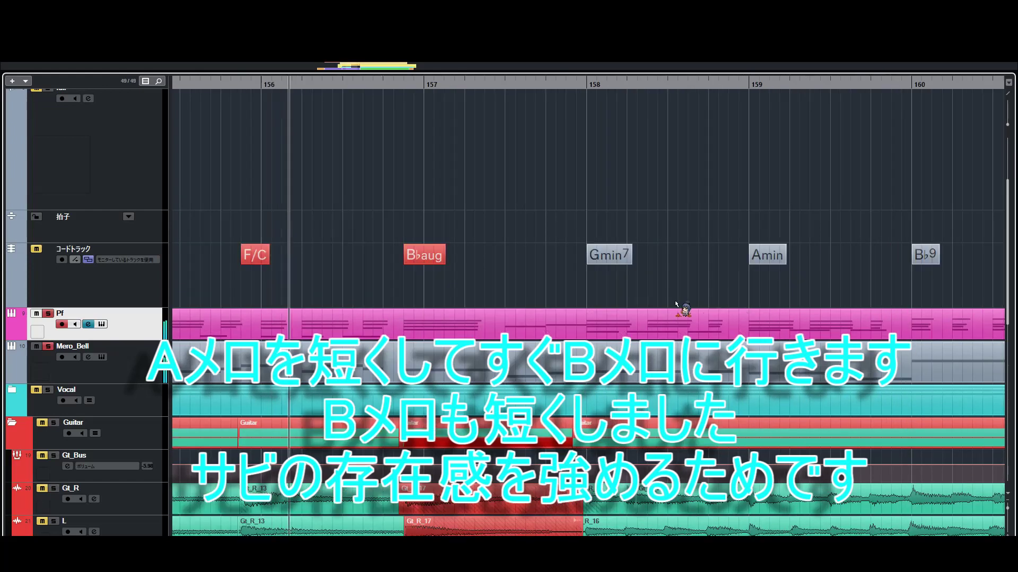
- Open the Pf part for note editing and examine its piano backing
{"action": "double_click", "coordinate": [704, 325]}
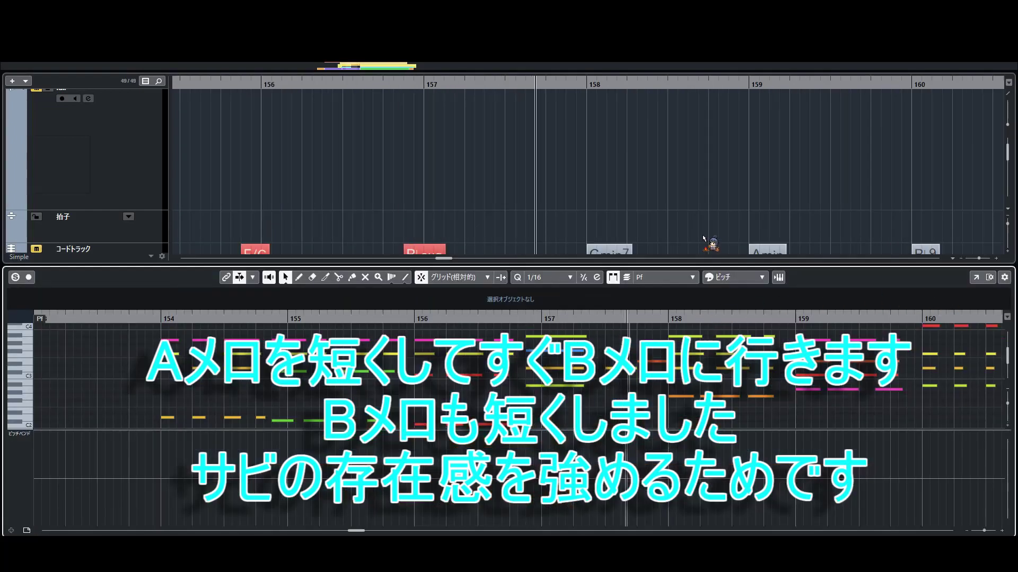
{"action": "key", "text": "Return"}
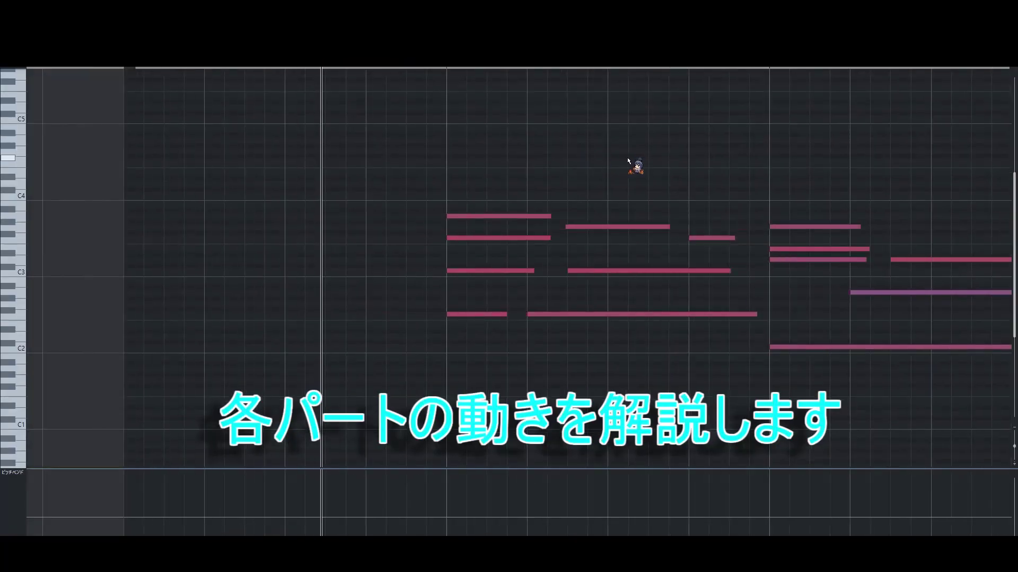
{"action": "left_click_drag", "start_coordinate": [684, 164], "coordinate": [592, 153]}
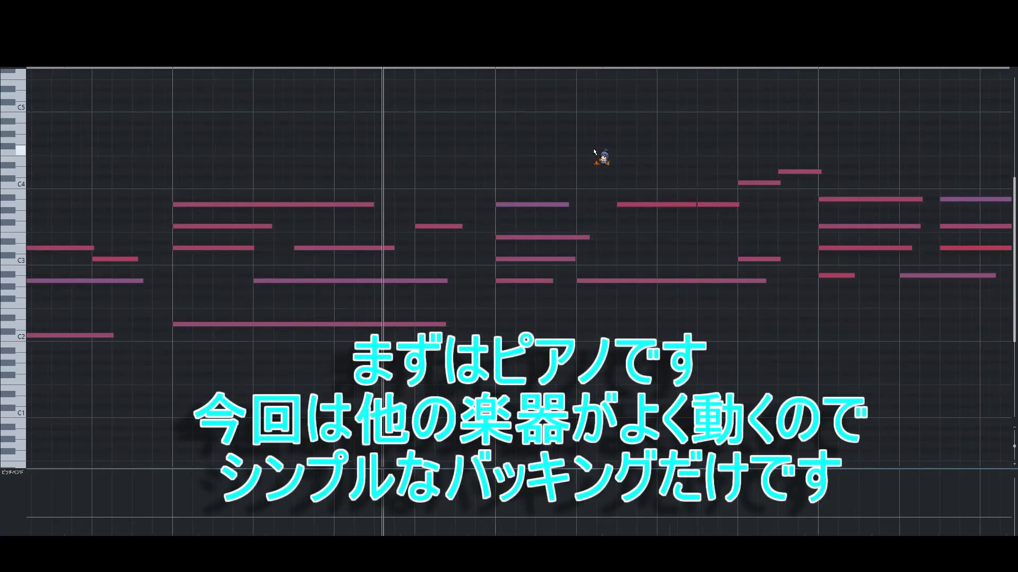
{"action": "key", "text": "g"}
{"action": "key", "text": "g"}
{"action": "key", "text": "g"}
{"action": "key", "text": "g"}
{"action": "key", "text": "g"}
{"action": "key", "text": "g"}
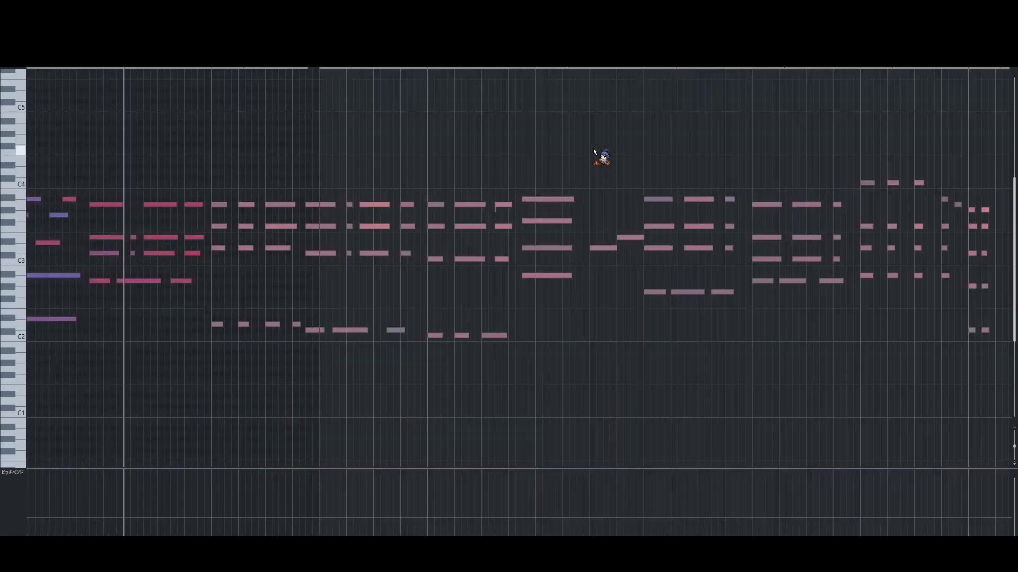
- Switch the piano part's controller lane to CC 64 (Sustain)
{"action": "scroll", "coordinate": [529, 160], "scroll_direction": "up", "scroll_amount": 5}
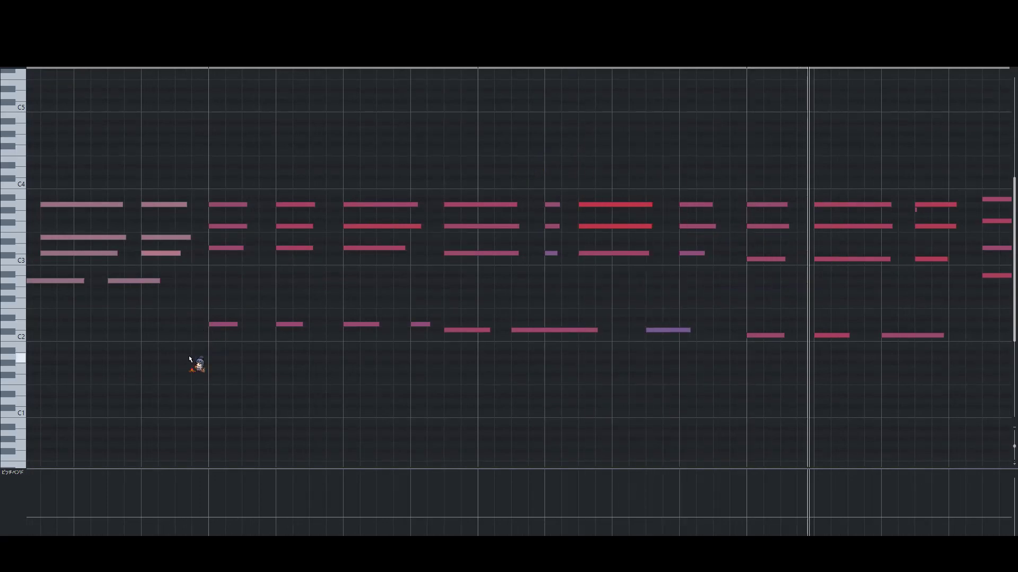
{"action": "left_click", "coordinate": [16, 478]}
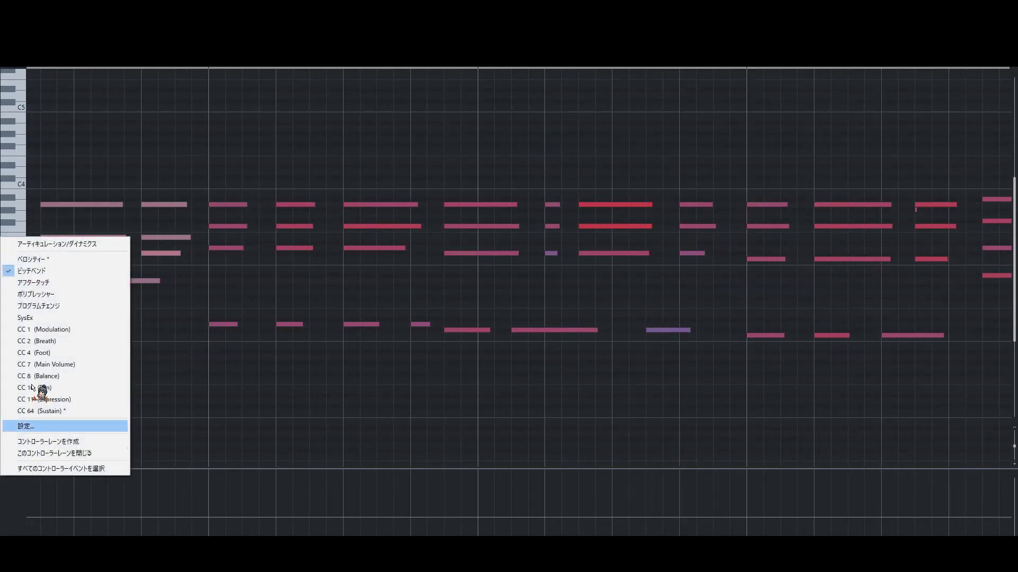
{"action": "left_click", "coordinate": [63, 412]}
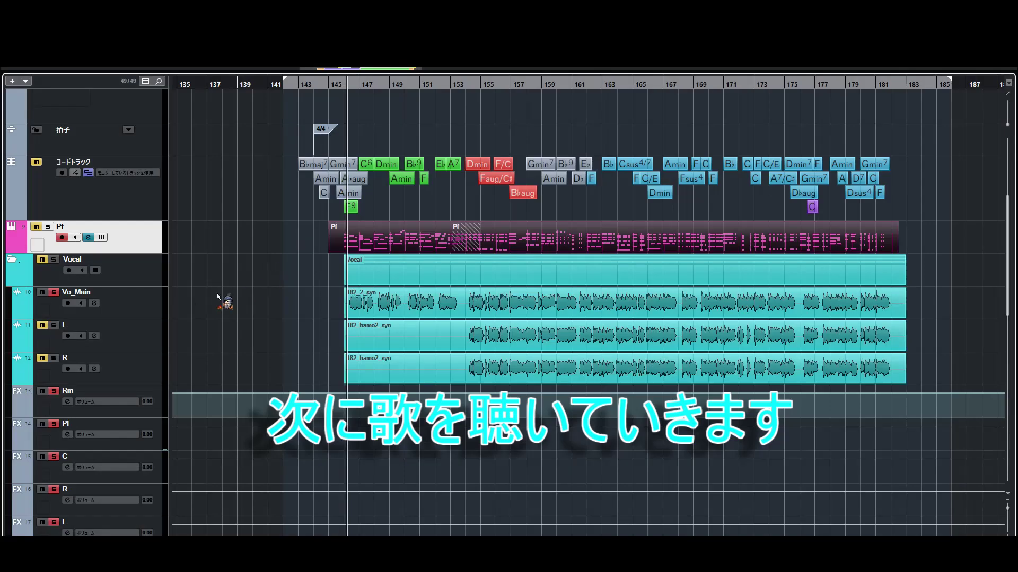
- Select the Vo_Main track and its 182_2_syn event, and examine the main vocal during playback
{"action": "left_click", "coordinate": [159, 305]}
{"action": "left_click", "coordinate": [371, 300]}
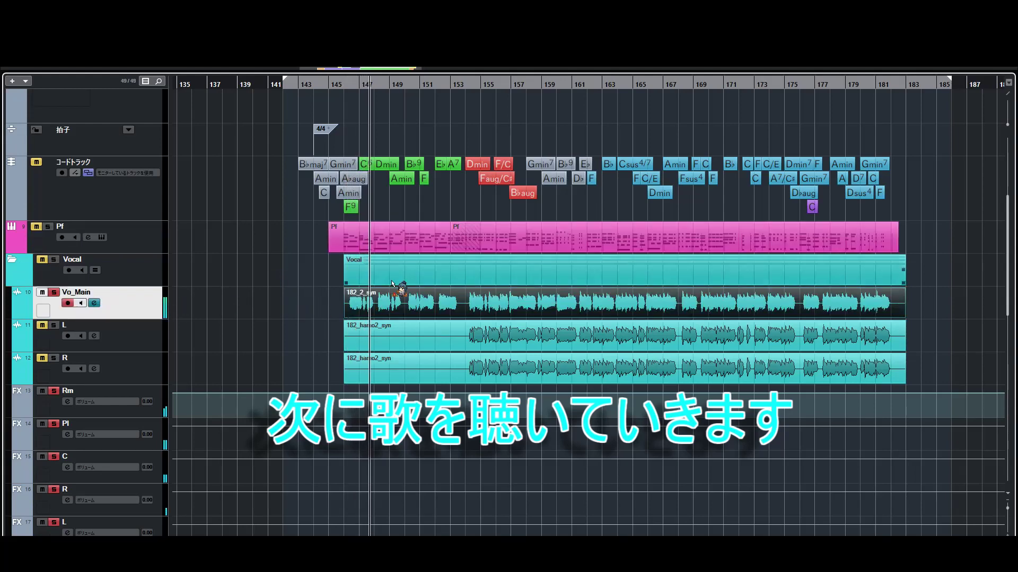
{"action": "key", "text": "h"}
{"action": "key", "text": "h"}
{"action": "scroll", "coordinate": [419, 186], "scroll_direction": "right", "scroll_amount": 3}
{"action": "scroll", "coordinate": [416, 180], "scroll_direction": "down", "scroll_amount": 1}
{"action": "left_click_drag", "start_coordinate": [416, 179], "coordinate": [413, 181]}
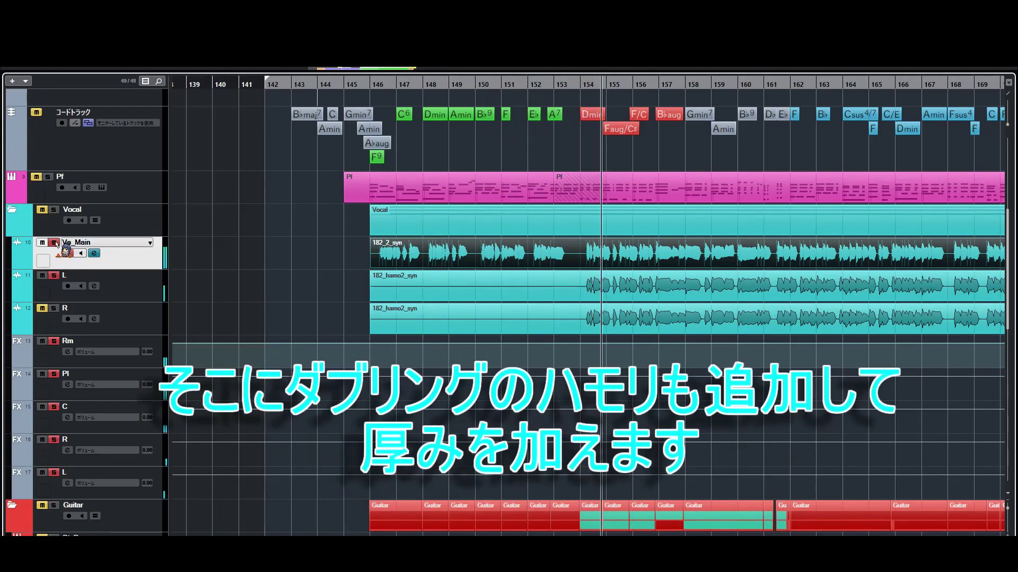
- Select the L harmony vocal track, show its Inspector, and toggle its mute and solo to compare the sound
{"action": "left_click", "coordinate": [147, 292]}
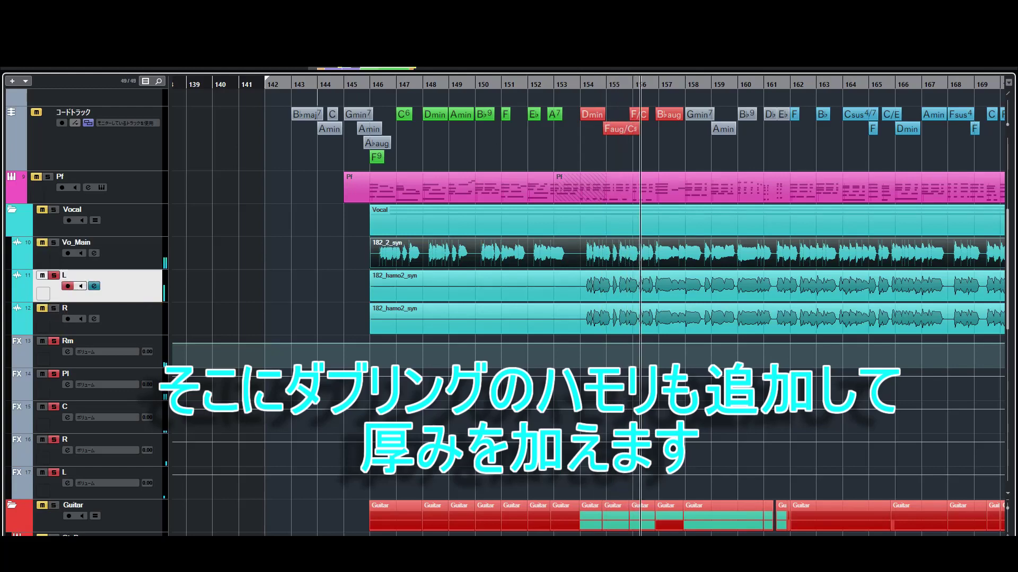
{"action": "key", "text": "alt+i"}
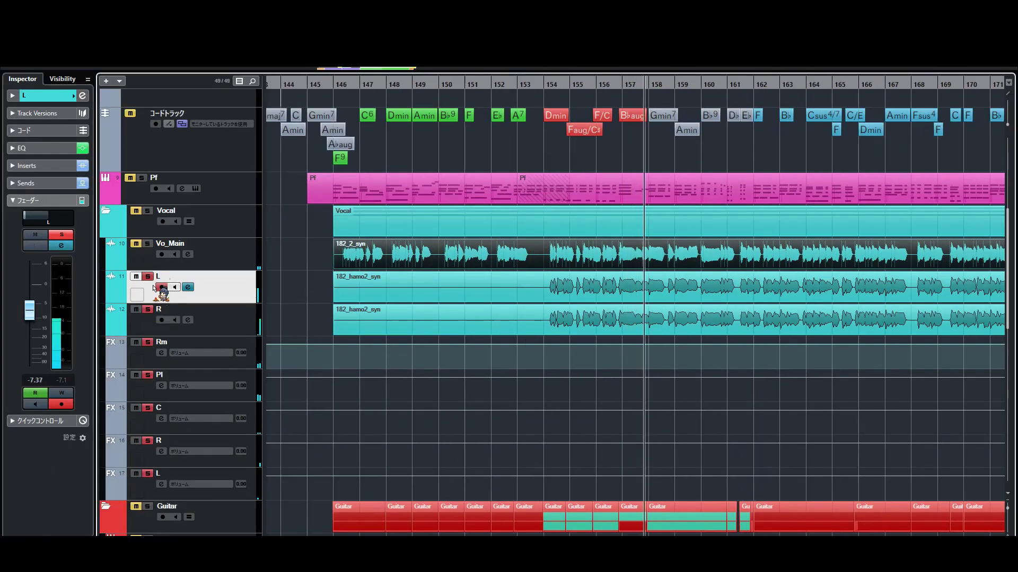
{"action": "left_click", "coordinate": [136, 276]}
{"action": "left_click", "coordinate": [147, 276]}
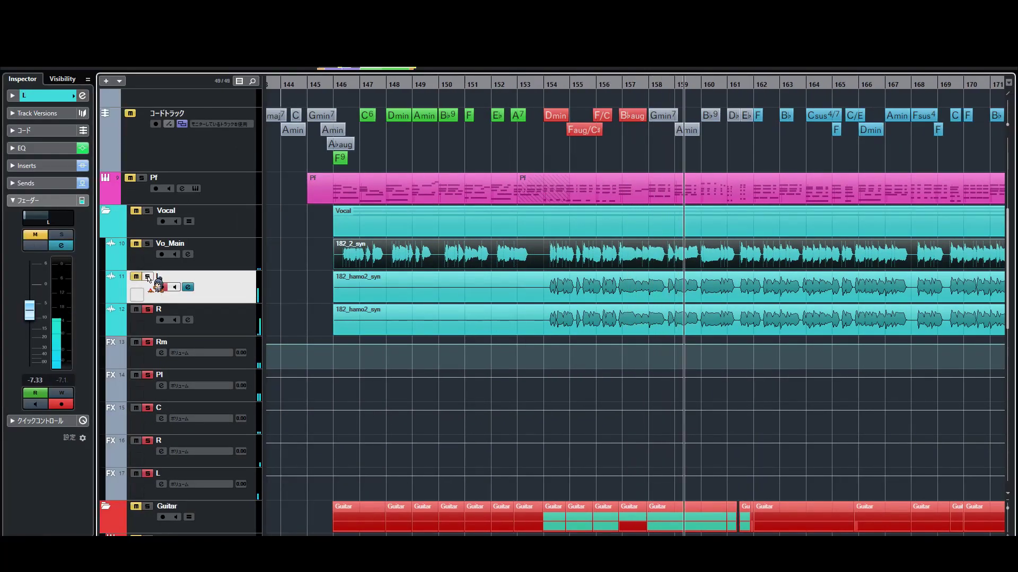
{"action": "left_click", "coordinate": [148, 277]}
- Play the guitar tracks from about bar 161 and examine their parts
{"action": "left_click_drag", "start_coordinate": [661, 214], "coordinate": [572, 215]}
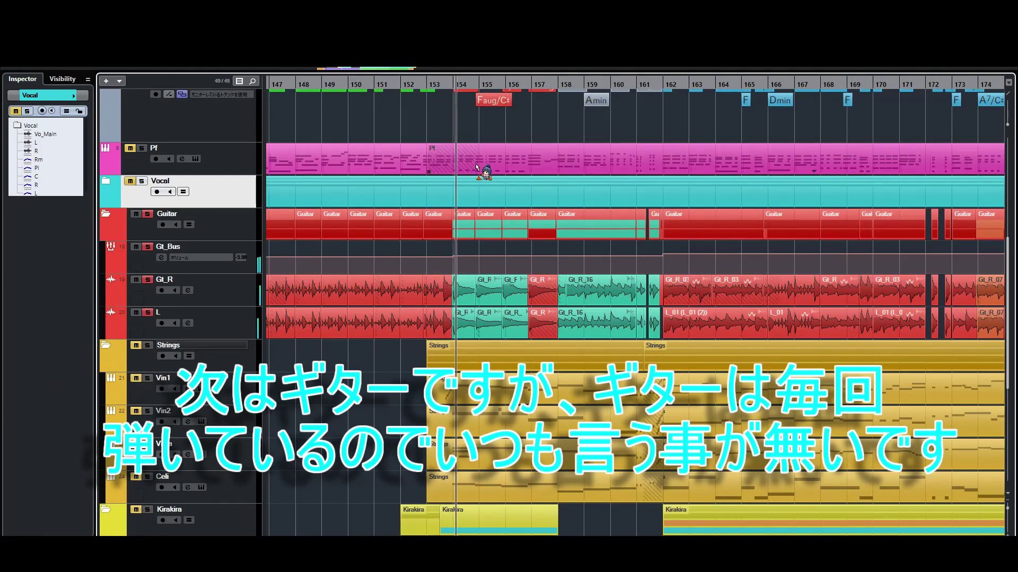
{"action": "left_click", "coordinate": [636, 85]}
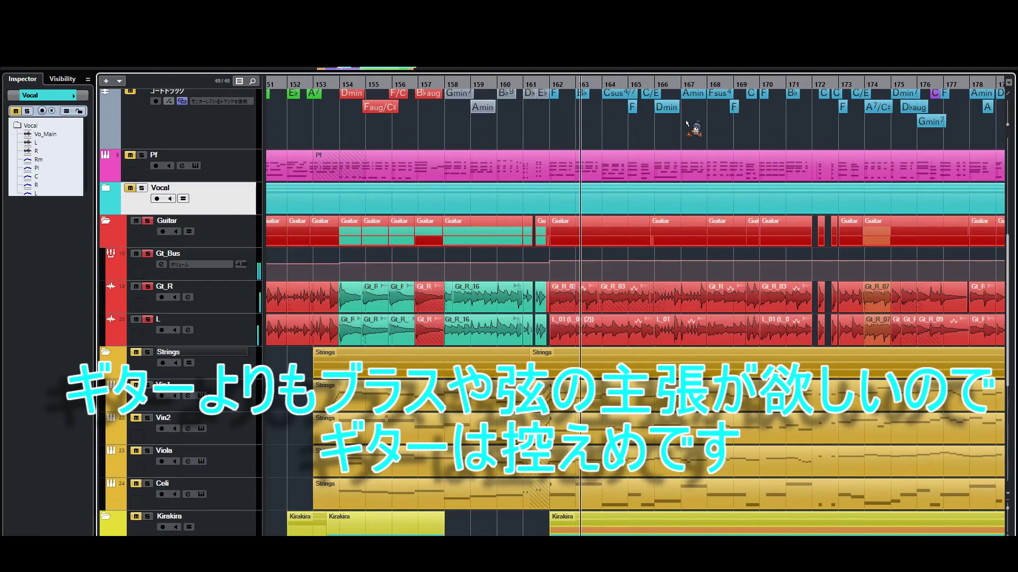
{"action": "scroll", "coordinate": [686, 123], "scroll_direction": "right", "scroll_amount": 3}
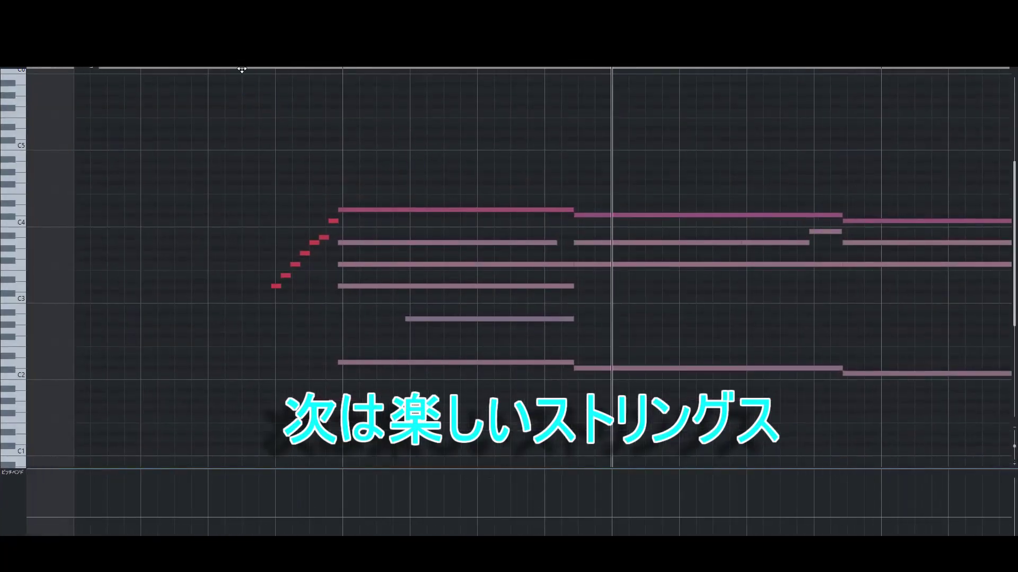
- Replay the strings part from near its opening run and examine its four-voice notes and phrases
{"action": "left_click", "coordinate": [241, 69]}
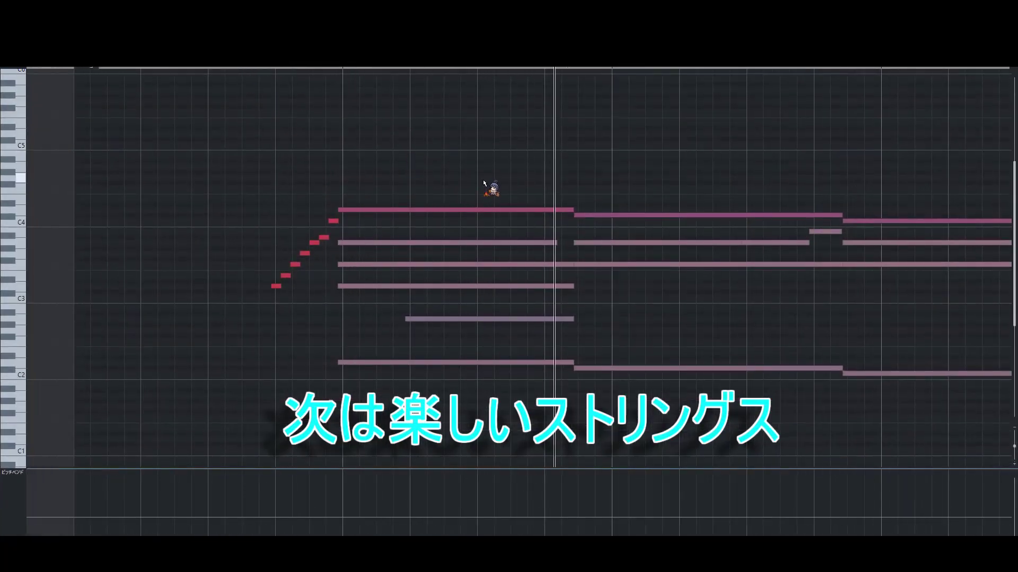
{"action": "key", "text": "g"}
{"action": "key", "text": "g"}
{"action": "key", "text": "g"}
{"action": "key", "text": "g"}
{"action": "key", "text": "g"}
{"action": "left_click_drag", "start_coordinate": [606, 178], "coordinate": [456, 185]}
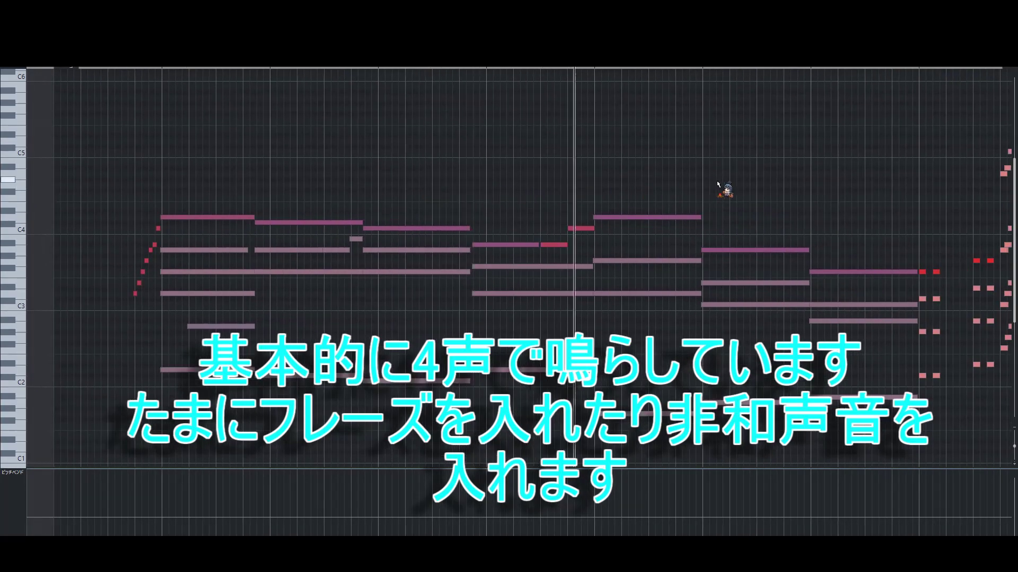
{"action": "left_click_drag", "start_coordinate": [733, 185], "coordinate": [472, 172]}
{"action": "scroll", "coordinate": [515, 172], "scroll_direction": "up", "scroll_amount": 1}
{"action": "key", "text": "h"}
{"action": "key", "text": "h"}
{"action": "scroll", "coordinate": [714, 231], "scroll_direction": "down", "scroll_amount": 1}
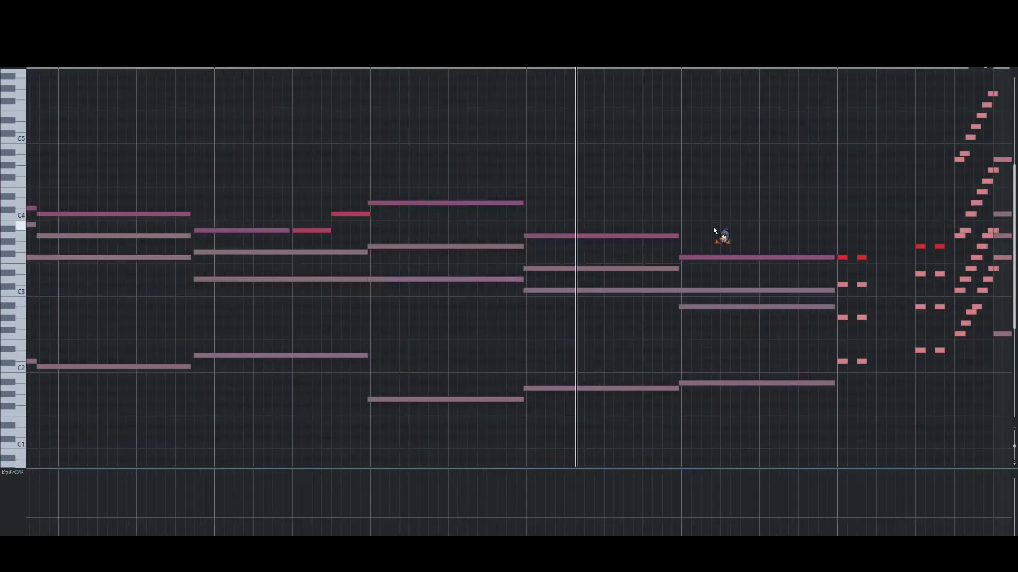
- Follow the strings notes through the short stabs, rising runs and sustained phrases, examining how the four voices move
{"action": "scroll", "coordinate": [714, 231], "scroll_direction": "down", "scroll_amount": 1}
{"action": "left_click_drag", "start_coordinate": [714, 231], "coordinate": [549, 220]}
{"action": "left_click", "coordinate": [983, 27]}
{"action": "left_click_drag", "start_coordinate": [878, 174], "coordinate": [568, 282]}
{"action": "left_click_drag", "start_coordinate": [732, 280], "coordinate": [534, 287]}
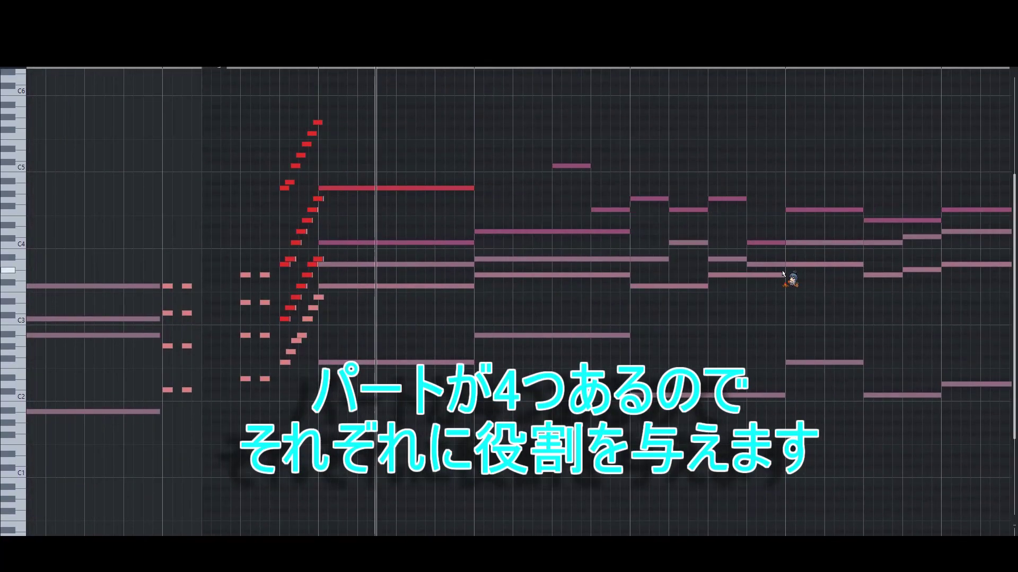
{"action": "left_click_drag", "start_coordinate": [844, 312], "coordinate": [711, 294]}
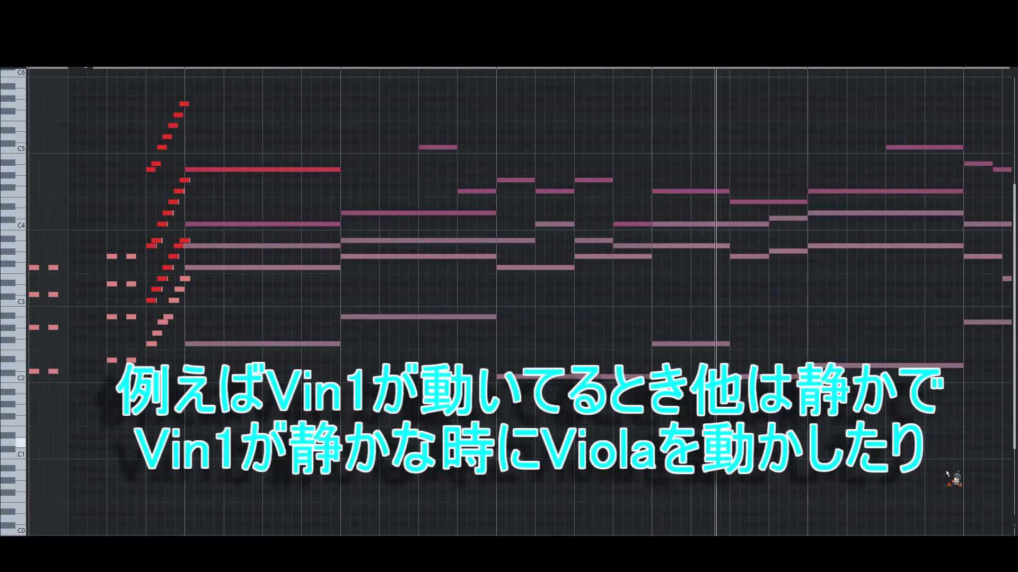
{"action": "left_click_drag", "start_coordinate": [1014, 539], "coordinate": [1014, 546]}
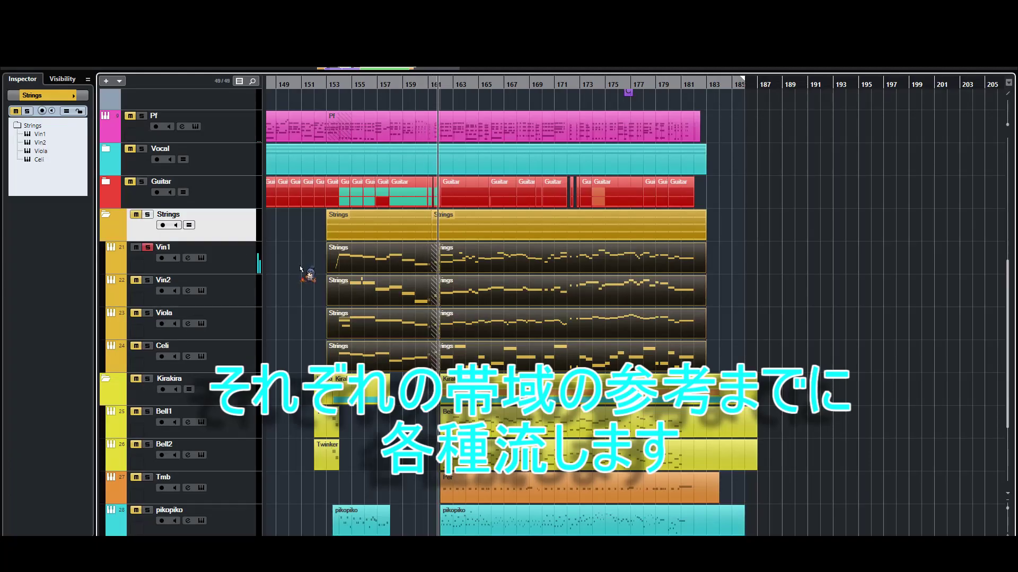
- Solo and select Vin1, Vin2, Viola and Celi in turn to compare their sound and panning, and play all four soloed together
{"action": "left_click", "coordinate": [301, 269]}
{"action": "left_click", "coordinate": [249, 262]}
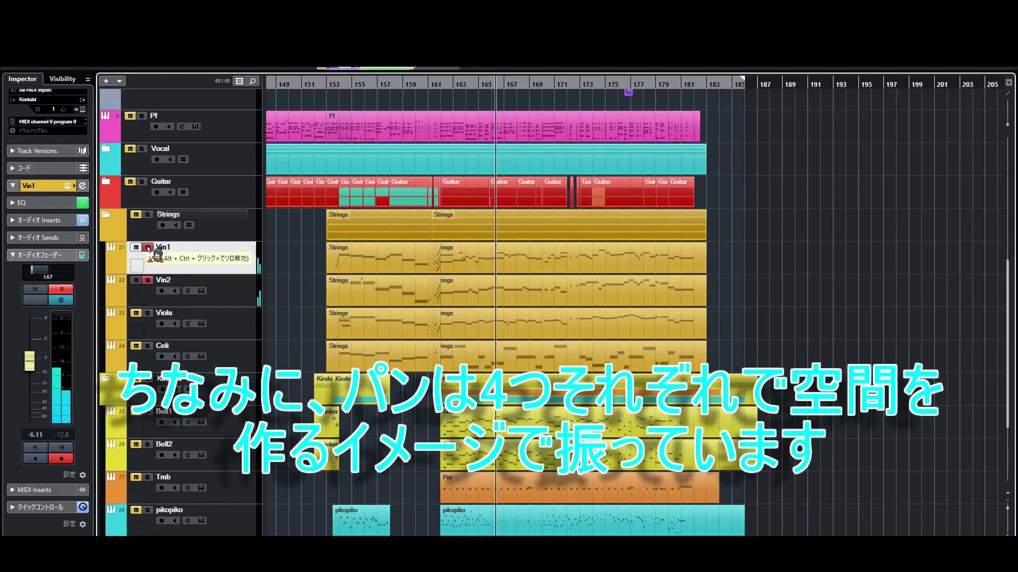
{"action": "left_click", "coordinate": [241, 296]}
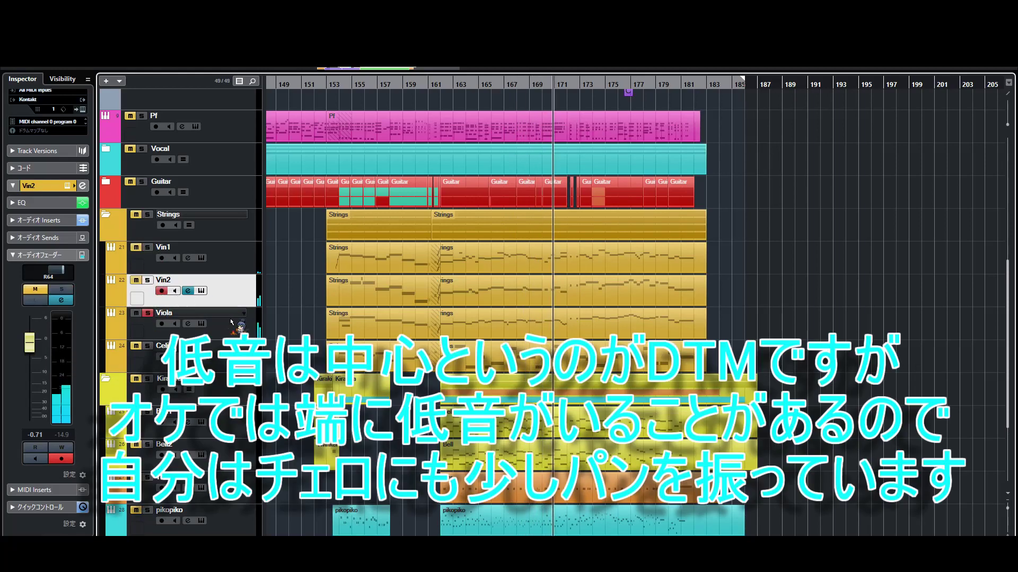
{"action": "left_click", "coordinate": [238, 334]}
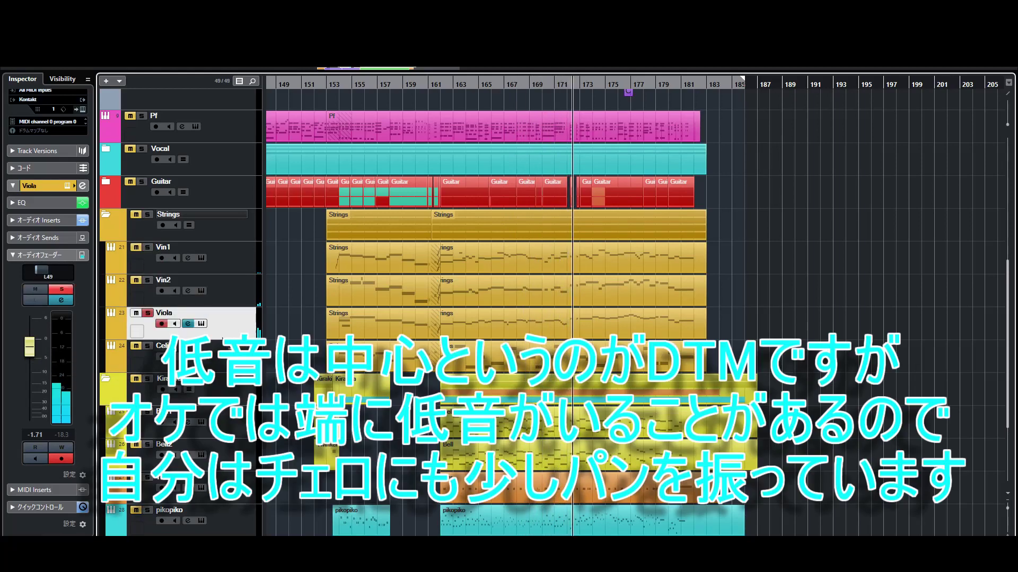
{"action": "left_click", "coordinate": [147, 313]}
{"action": "left_click", "coordinate": [148, 247]}
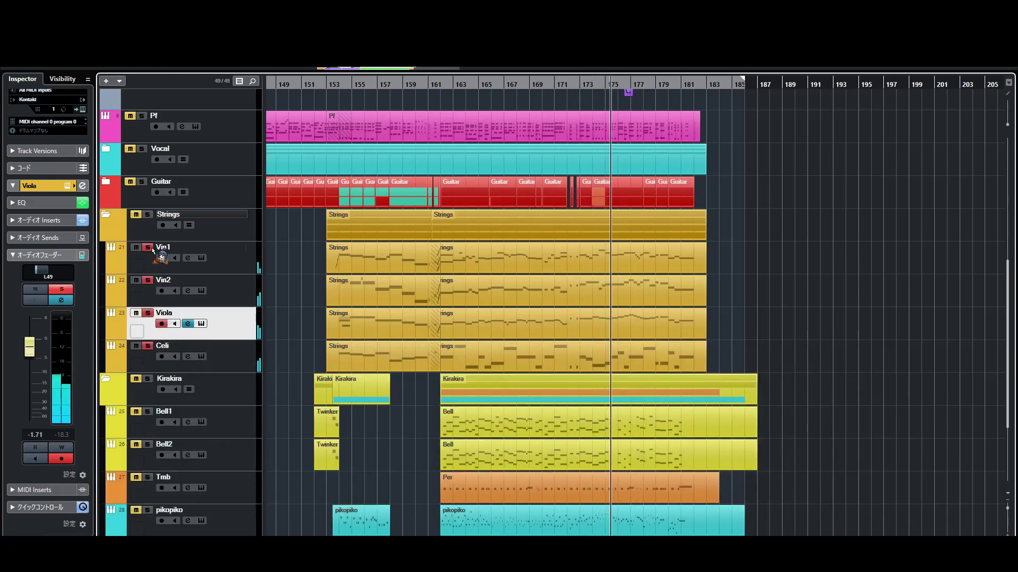
{"action": "left_click", "coordinate": [248, 357]}
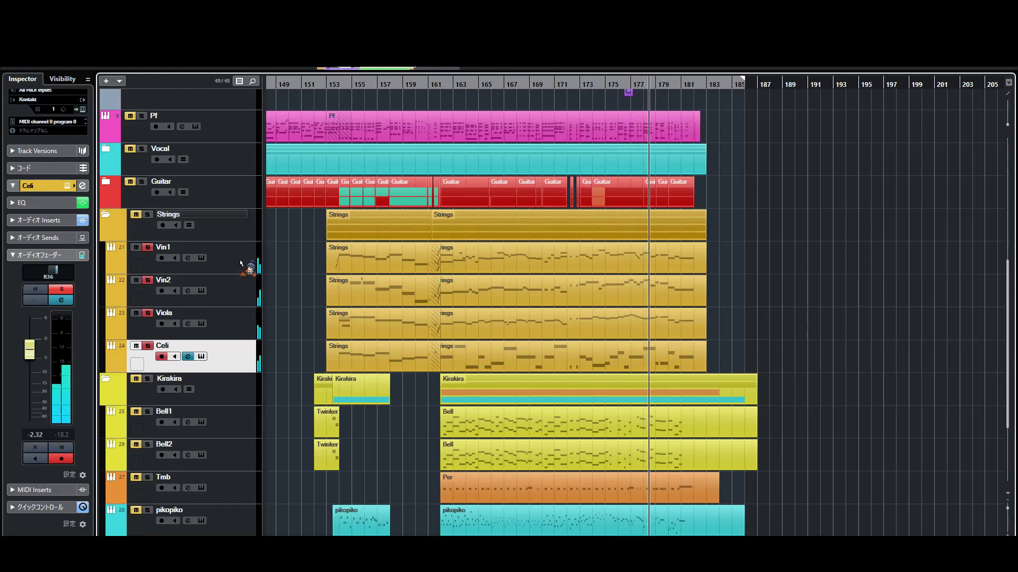
{"action": "left_click", "coordinate": [241, 264], "text": "shift"}
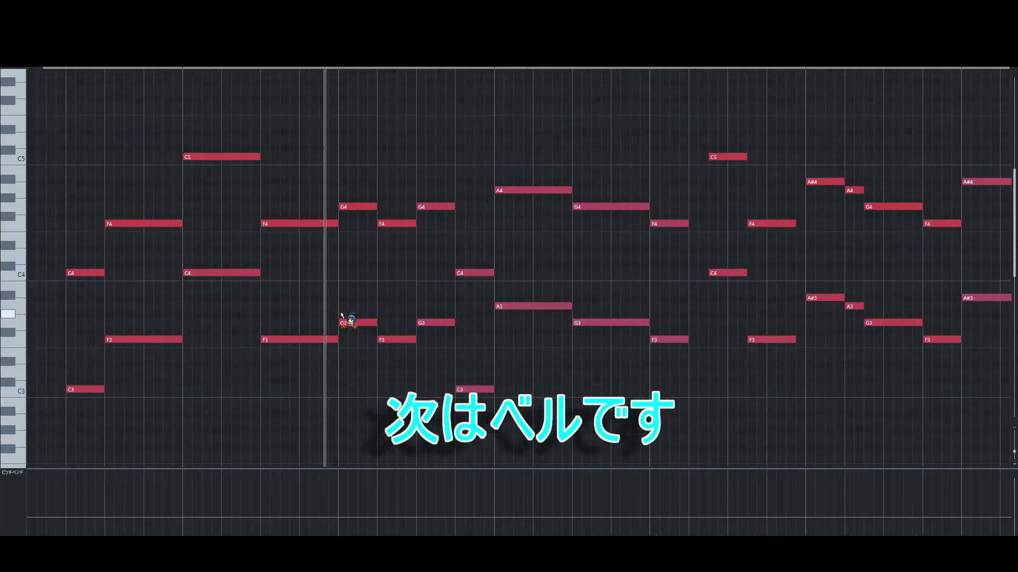
- Examine the Bell notes and toggle Bell1's solo while replaying from bar 162 to compare the two bell tracks
{"action": "key", "text": "g"}
{"action": "key", "text": "g"}
{"action": "key", "text": "g"}
{"action": "key", "text": "g"}
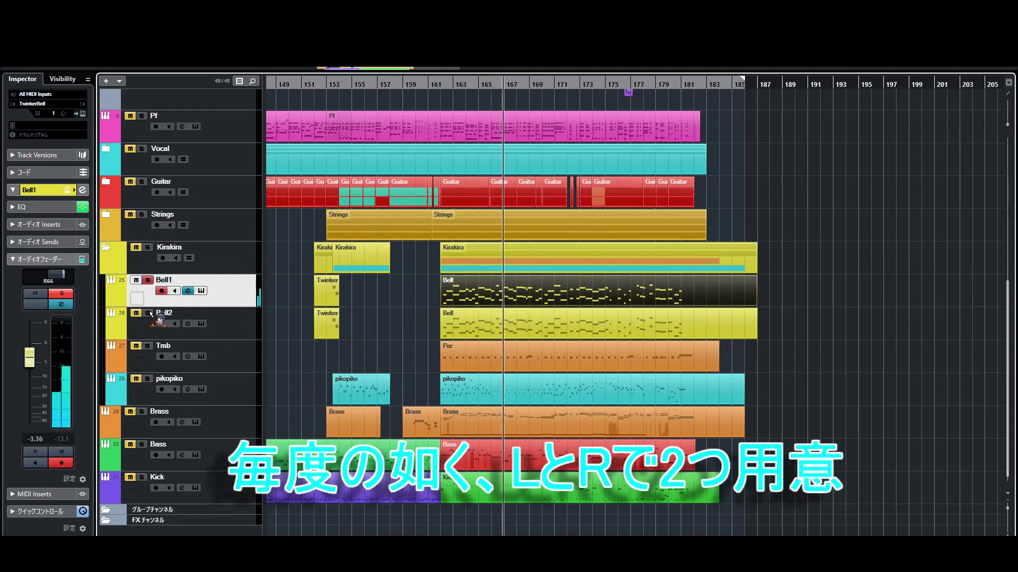
{"action": "left_click", "coordinate": [148, 280]}
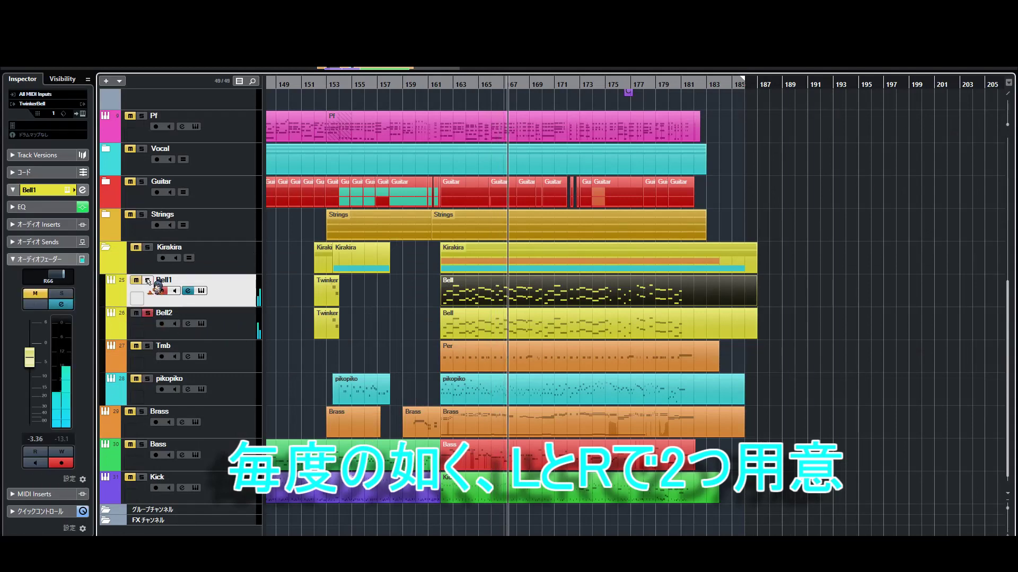
{"action": "left_click", "coordinate": [421, 301]}
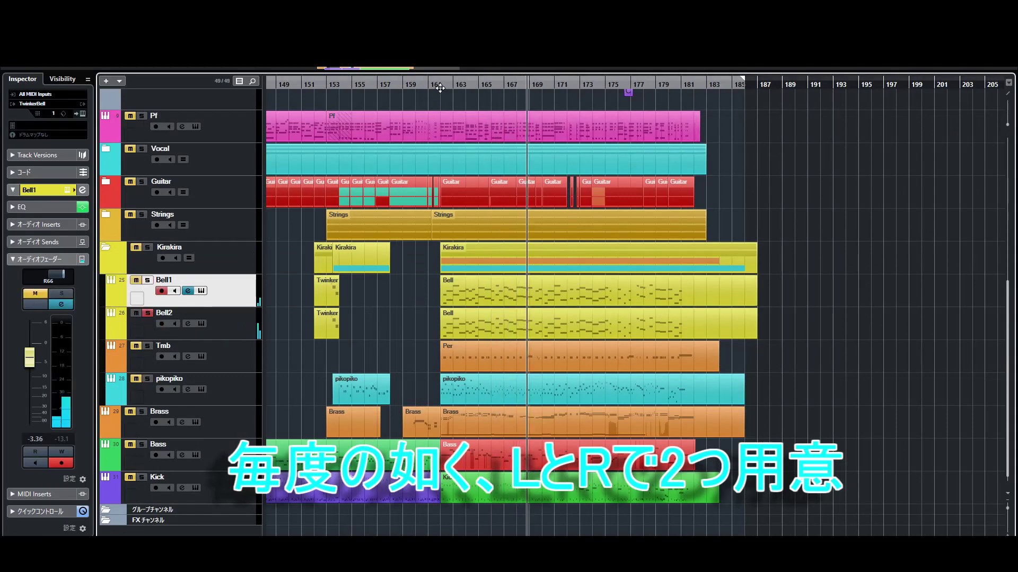
{"action": "left_click", "coordinate": [439, 86]}
{"action": "left_click", "coordinate": [147, 282]}
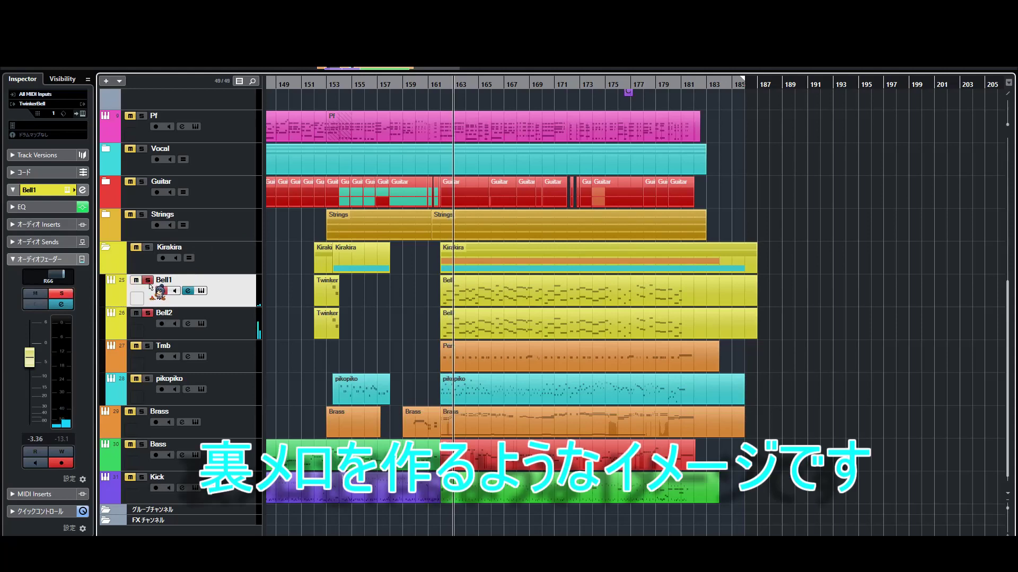
- Select the Bell1 and Bell2 events together, open their notes, and examine the bell countermelody during playback
{"action": "left_click_drag", "start_coordinate": [387, 341], "coordinate": [520, 291]}
{"action": "key", "text": "Return"}
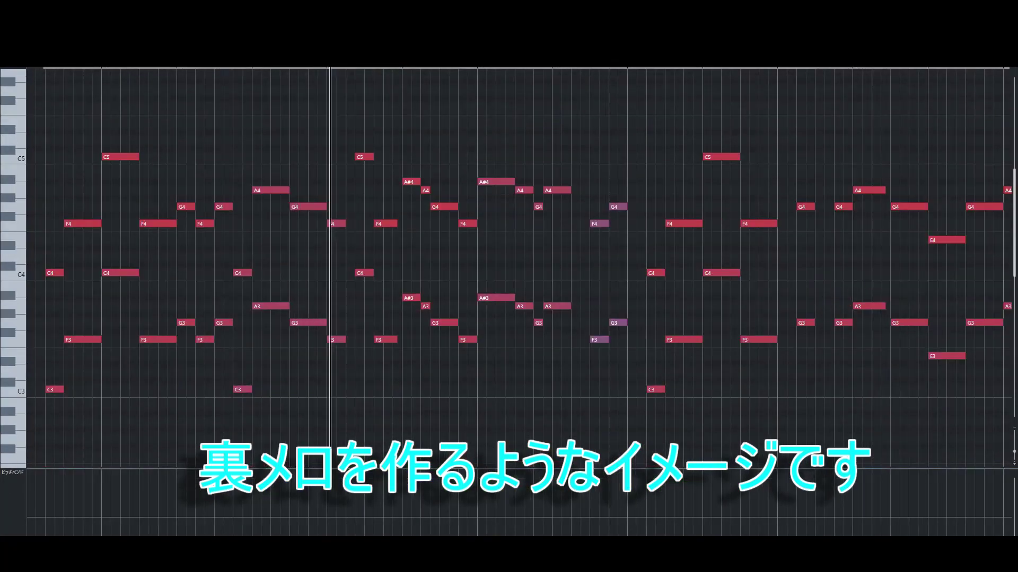
{"action": "key", "text": "h"}
{"action": "key", "text": "h"}
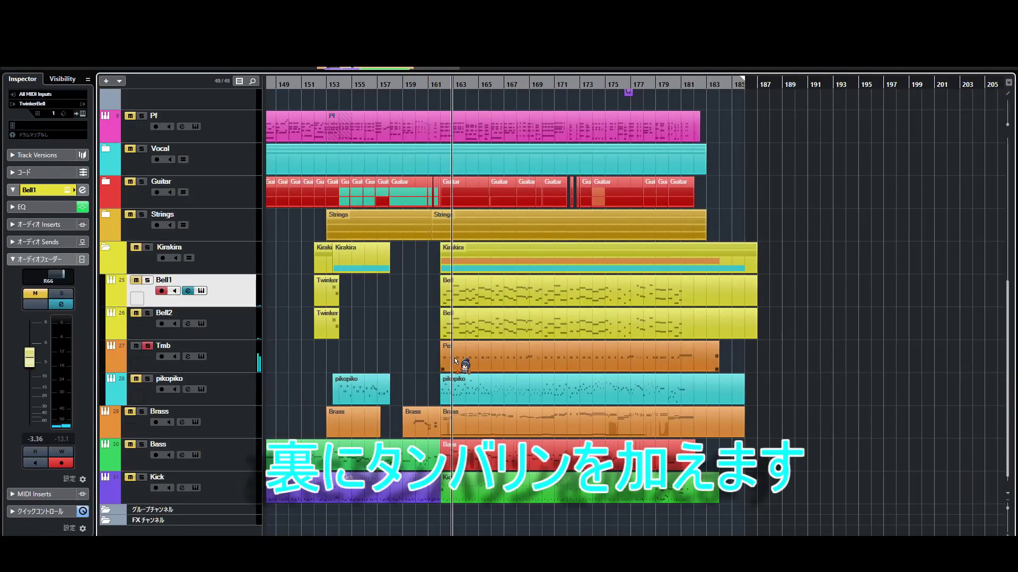
- Select the Tmb track and its Per event, and examine the tambourine pattern in the note editor
{"action": "left_click", "coordinate": [456, 361]}
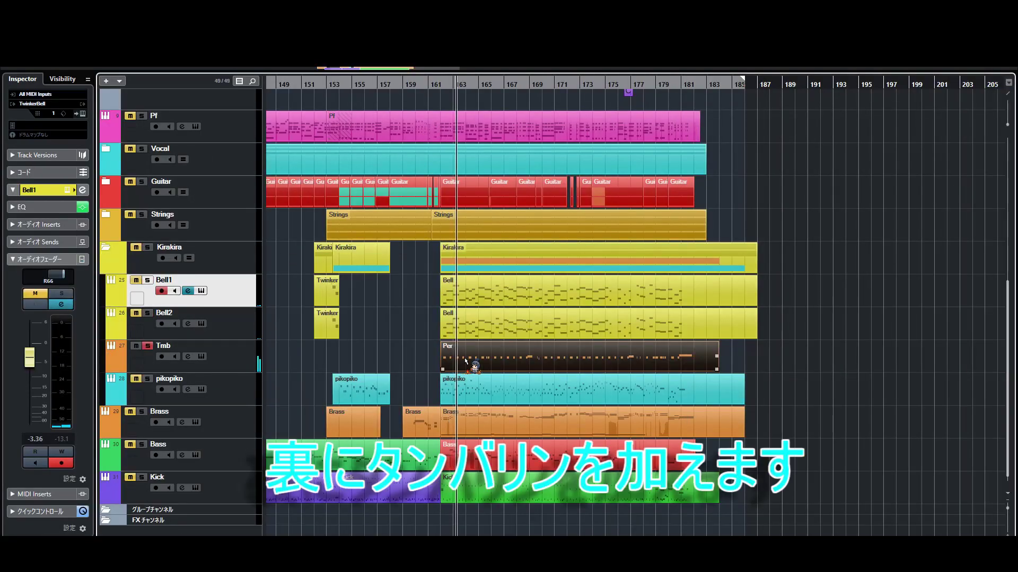
{"action": "left_click", "coordinate": [246, 366]}
{"action": "key", "text": "Return"}
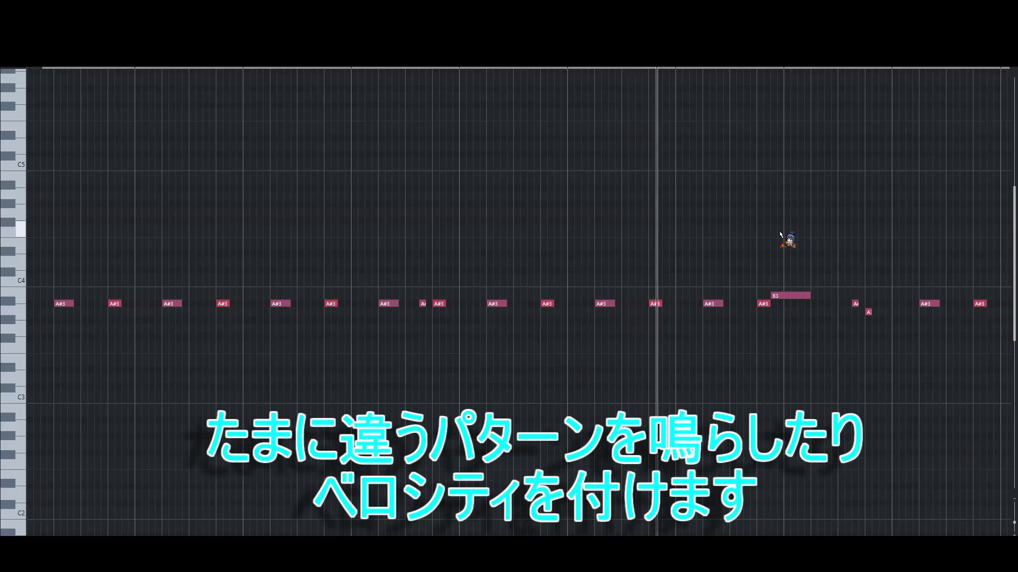
{"action": "key", "text": "h"}
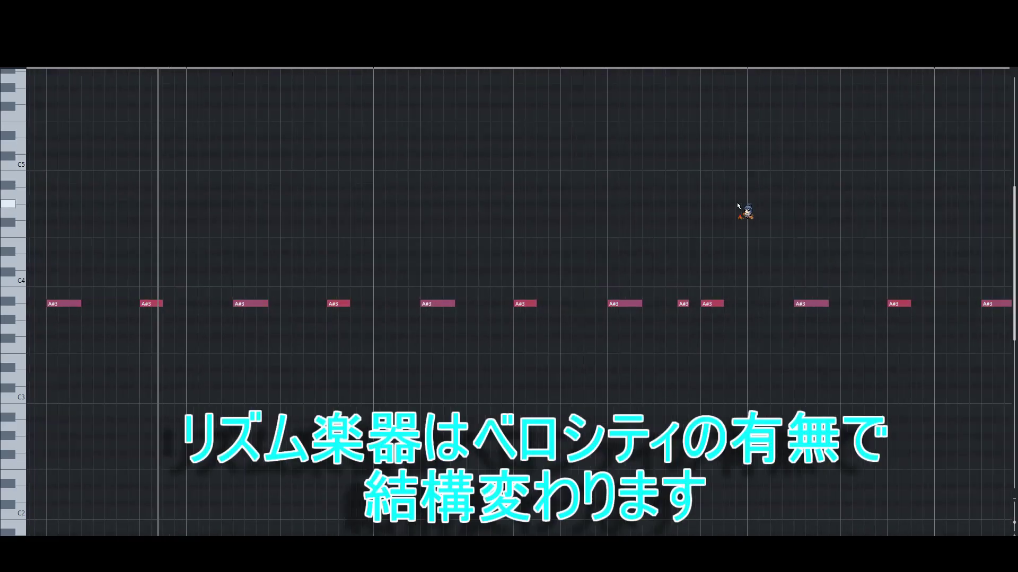
{"action": "key", "text": "Return"}
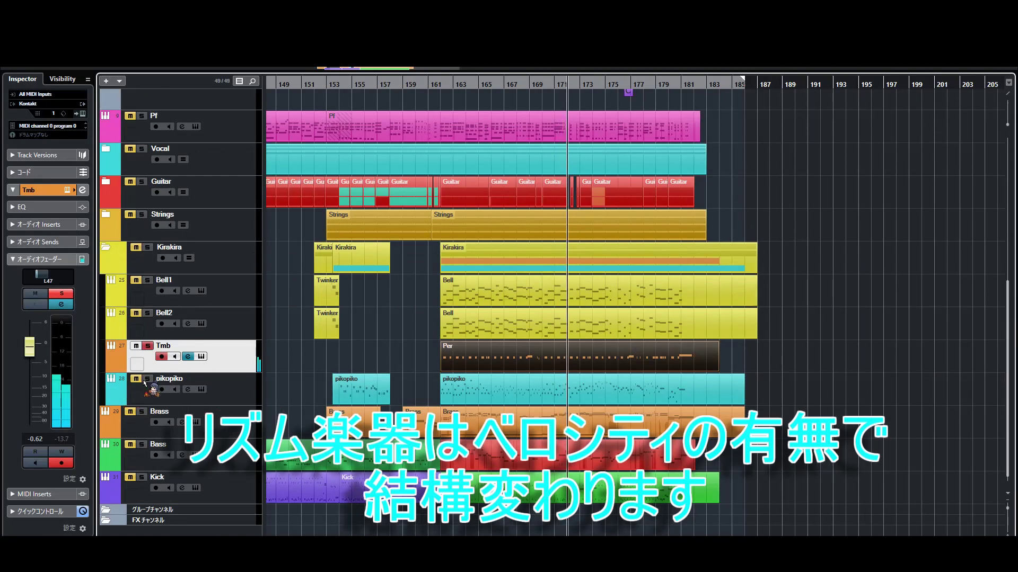
- Play the soloed pikopiko track from bar 162 and open its event in a separate note editor window
{"action": "left_click", "coordinate": [438, 84]}
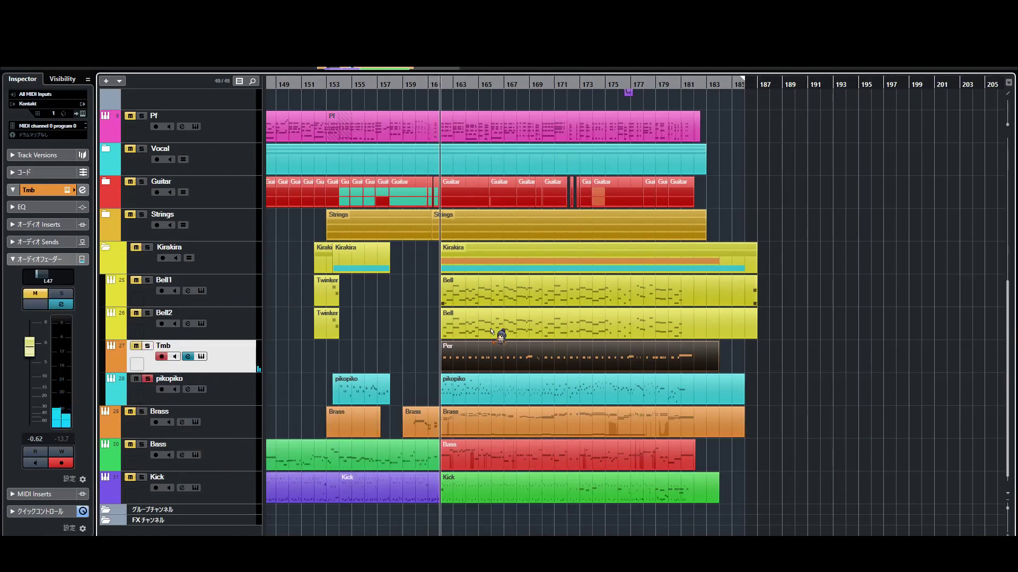
{"action": "double_click", "coordinate": [491, 378]}
{"action": "left_click", "coordinate": [995, 276]}
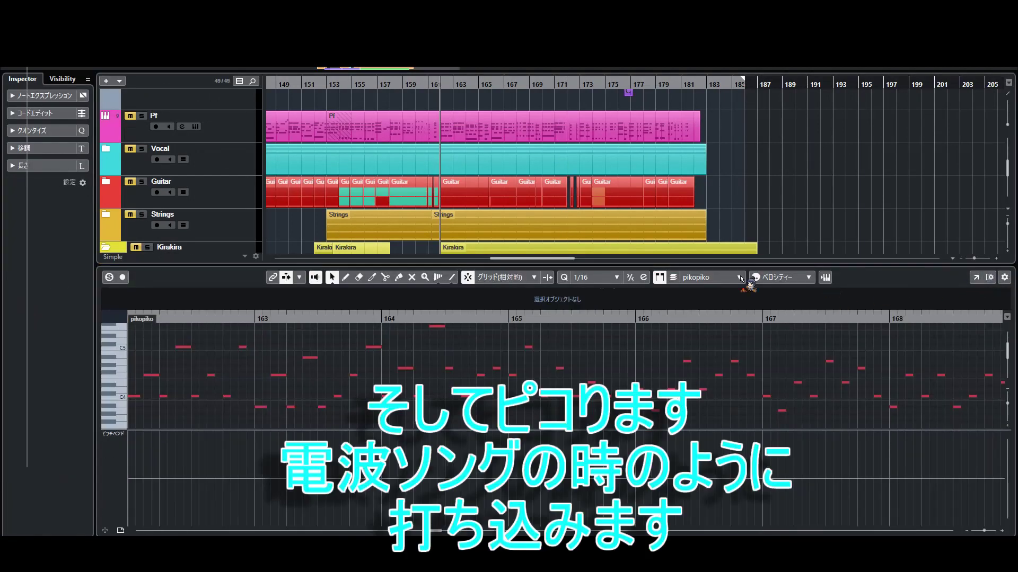
{"action": "key", "text": "space"}
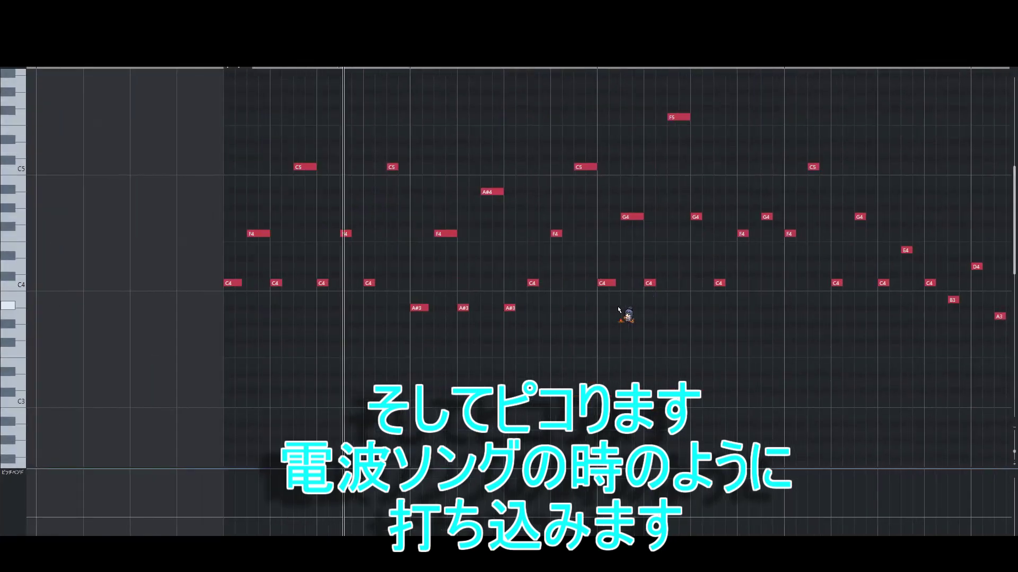
{"action": "scroll", "coordinate": [618, 310], "scroll_direction": "down", "scroll_amount": 4}
{"action": "left_click_drag", "start_coordinate": [618, 310], "coordinate": [479, 335]}
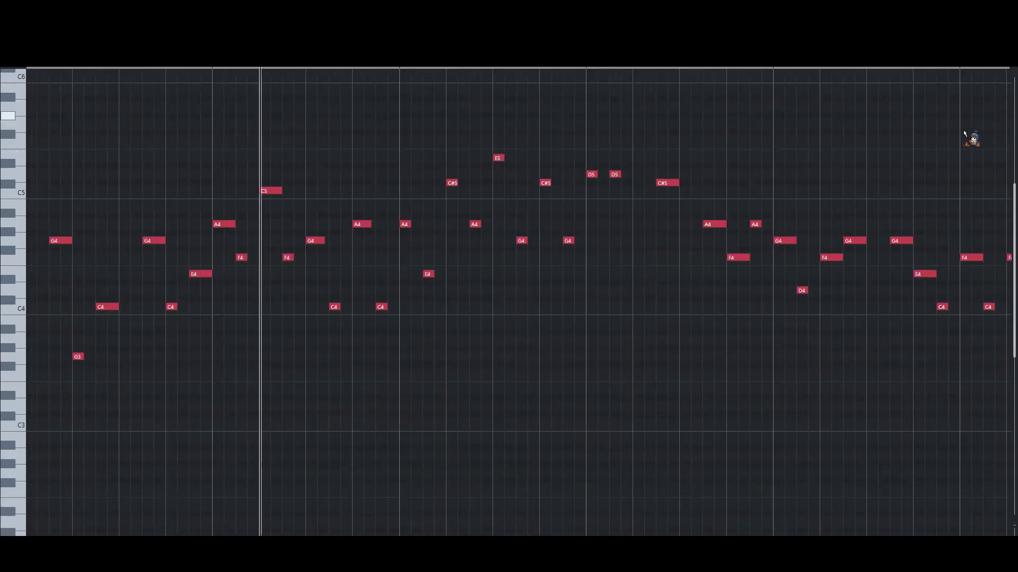
- Enlarge the pikopiko note rows and examine the remaining phrases during playback
{"action": "key", "text": "shift+h"}
{"action": "key", "text": "shift+h"}
{"action": "key", "text": "shift+h"}
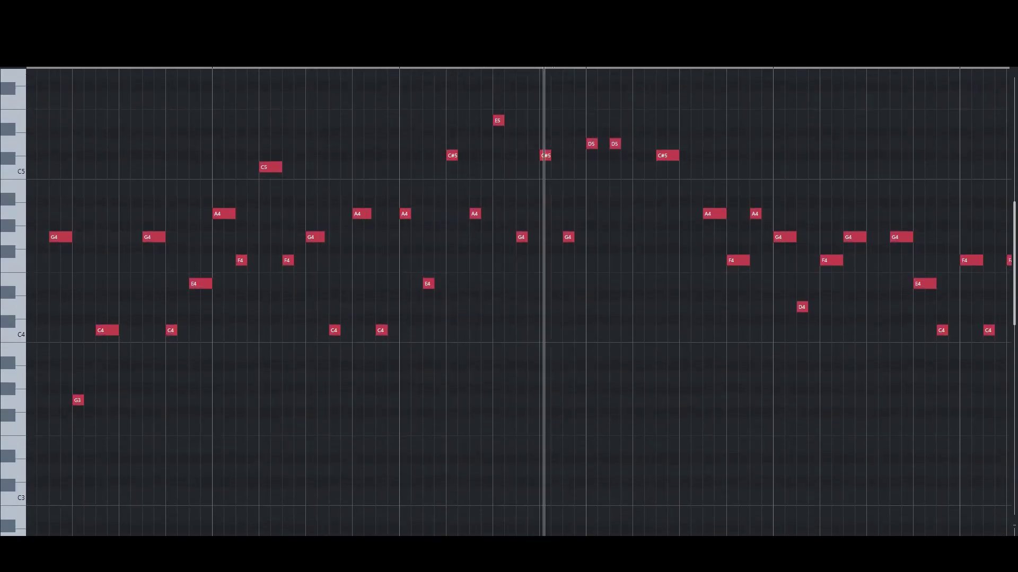
{"action": "left_click_drag", "start_coordinate": [794, 434], "coordinate": [757, 455]}
{"action": "scroll", "coordinate": [757, 457], "scroll_direction": "up", "scroll_amount": 2}
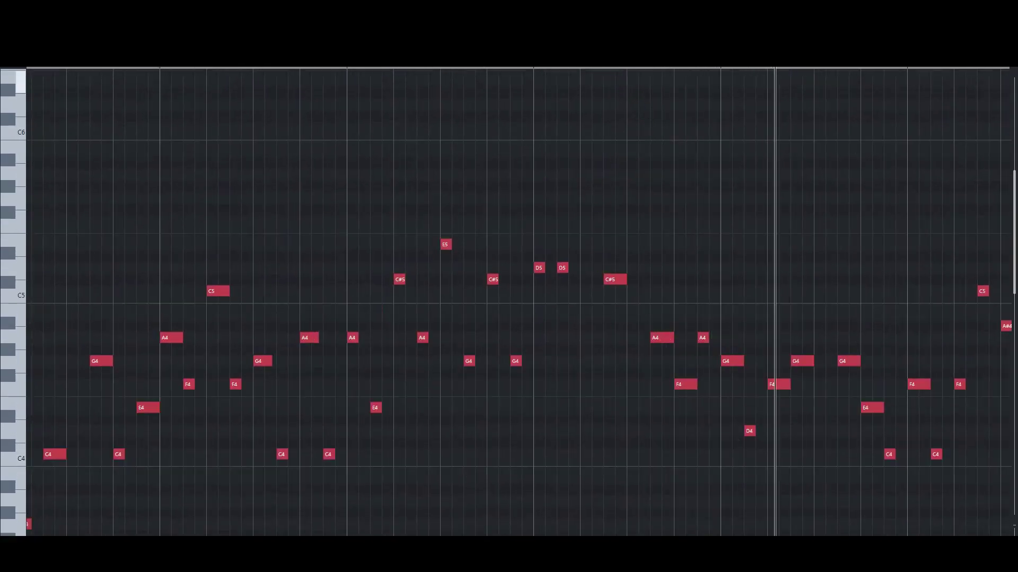
{"action": "scroll", "coordinate": [599, 119], "scroll_direction": "down", "scroll_amount": 2}
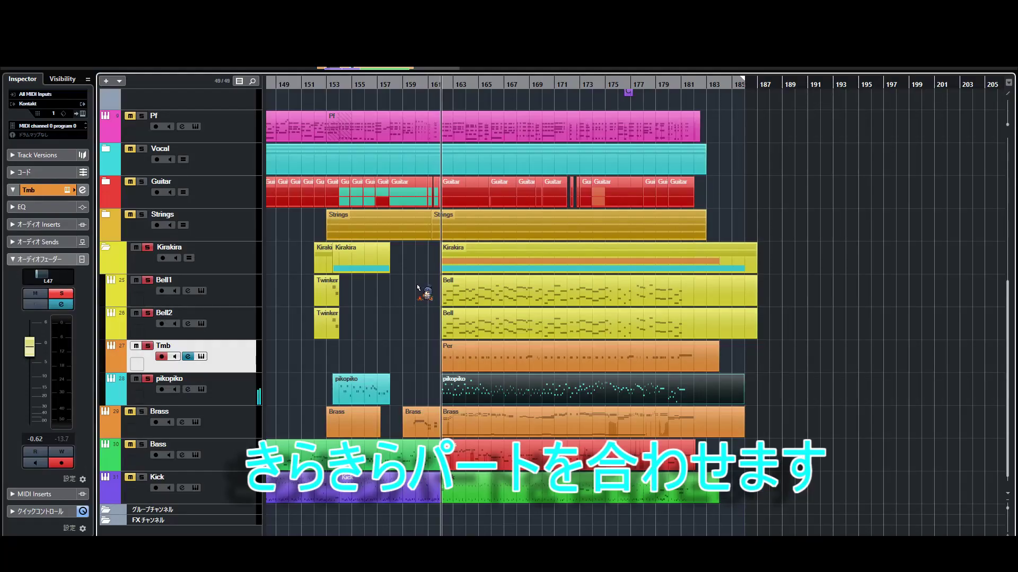
- Select the Bell, Per and pikopiko events, open them together in the note editor, and examine how the Kirakira parts combine
{"action": "left_click_drag", "start_coordinate": [418, 289], "coordinate": [480, 377]}
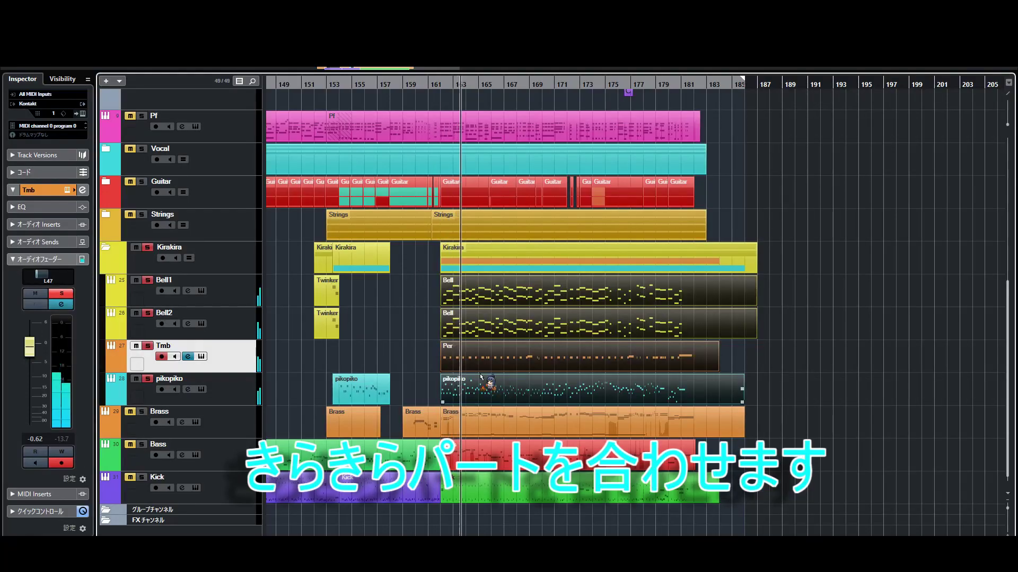
{"action": "double_click", "coordinate": [490, 350]}
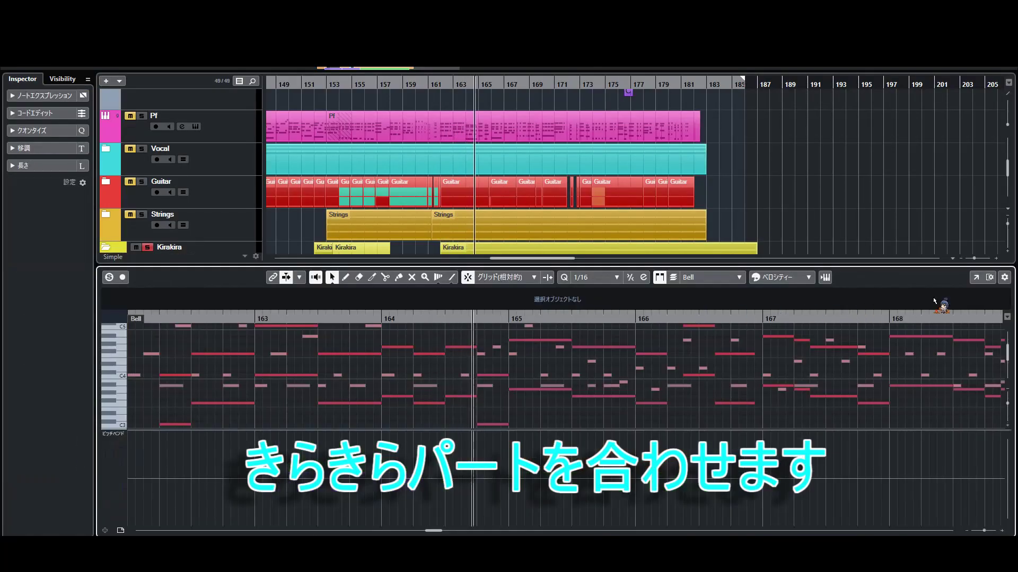
{"action": "left_click", "coordinate": [977, 278]}
{"action": "left_click_drag", "start_coordinate": [915, 271], "coordinate": [764, 297]}
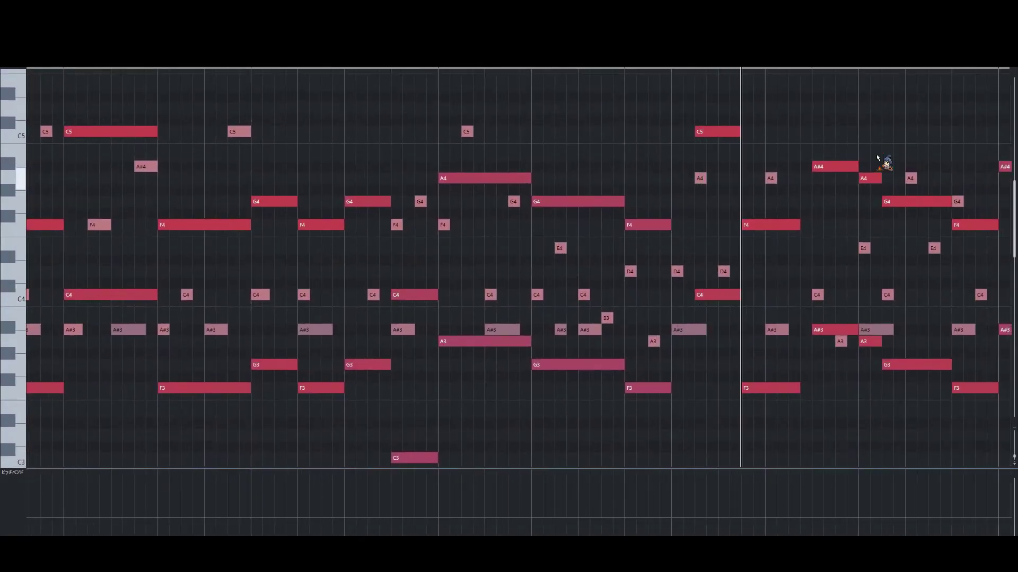
{"action": "key", "text": "alt+l"}
{"action": "key", "text": "Return"}
{"action": "key", "text": "Return"}
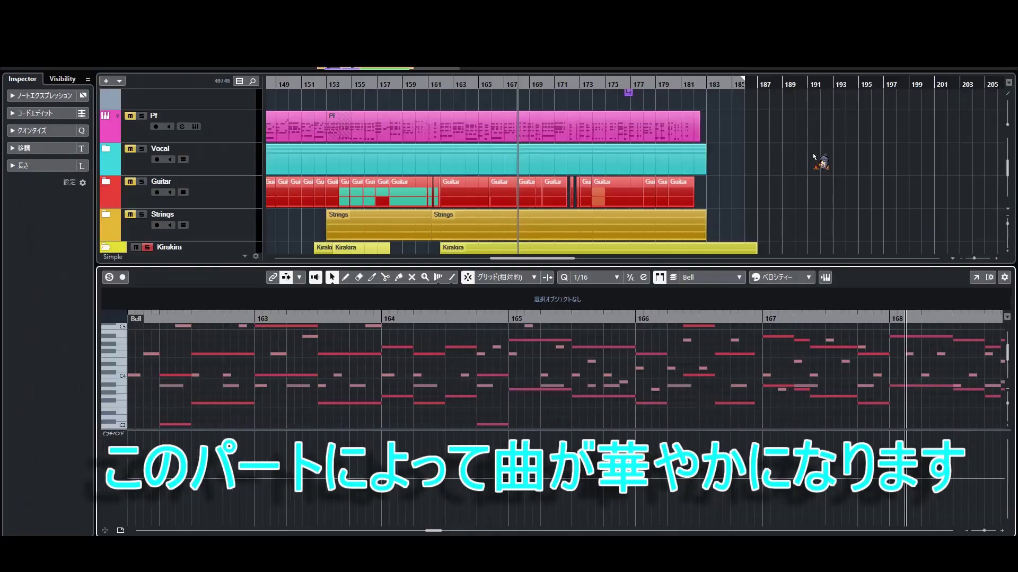
- Collapse the Kirakira folder, open the Brass events and examine their notes during playback
{"action": "left_click_drag", "start_coordinate": [369, 310], "coordinate": [367, 305]}
{"action": "key", "text": "h"}
{"action": "key", "text": "h"}
{"action": "key", "text": "h"}
{"action": "key", "text": "h"}
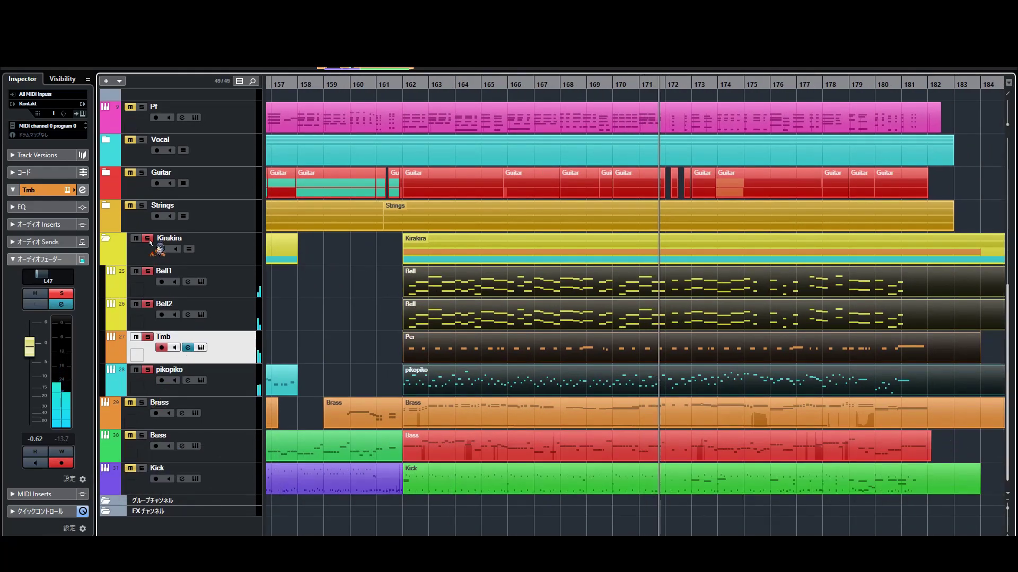
{"action": "left_click", "coordinate": [104, 237]}
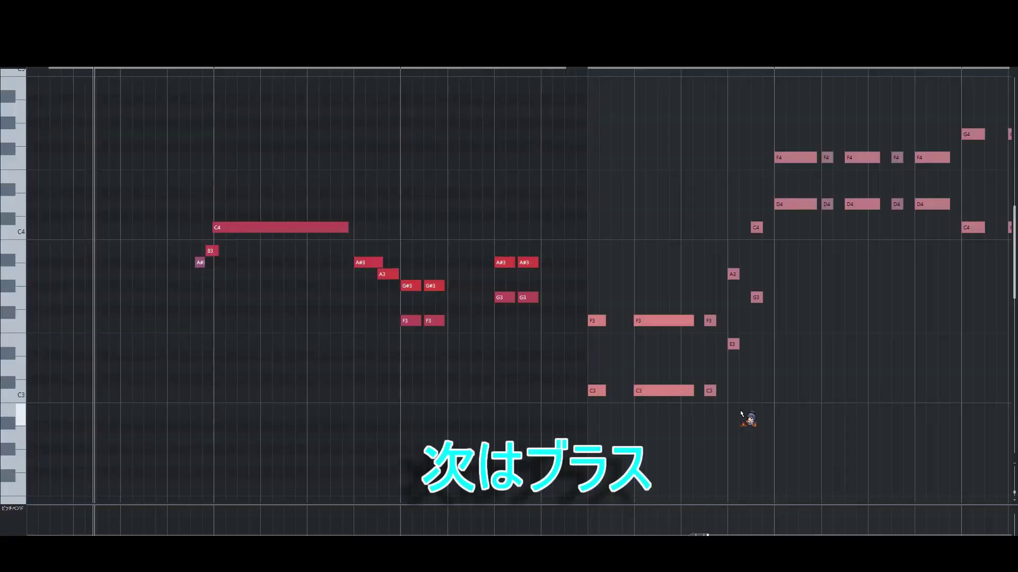
{"action": "left_click", "coordinate": [809, 418]}
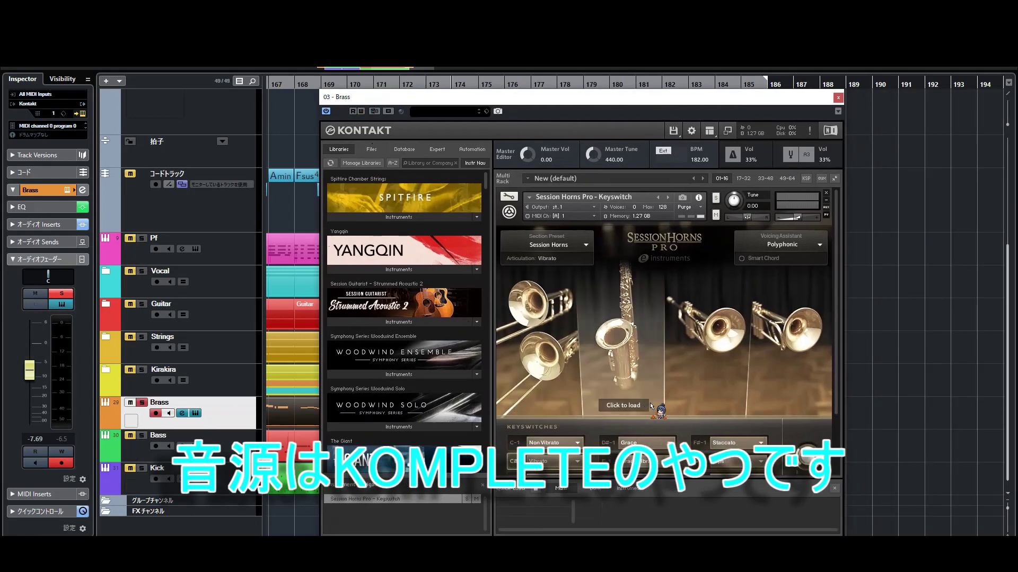
- Open the Brass track's Kontakt instrument and examine the articulations available for its Session Horns Pro keyswitches
{"action": "scroll", "coordinate": [660, 381], "scroll_direction": "down", "scroll_amount": 2}
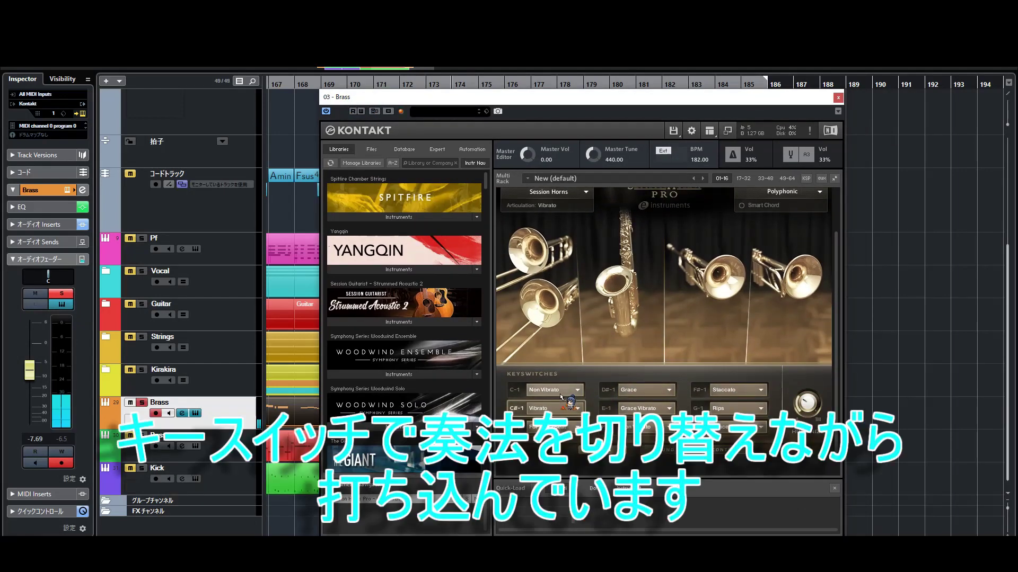
{"action": "left_click", "coordinate": [737, 428]}
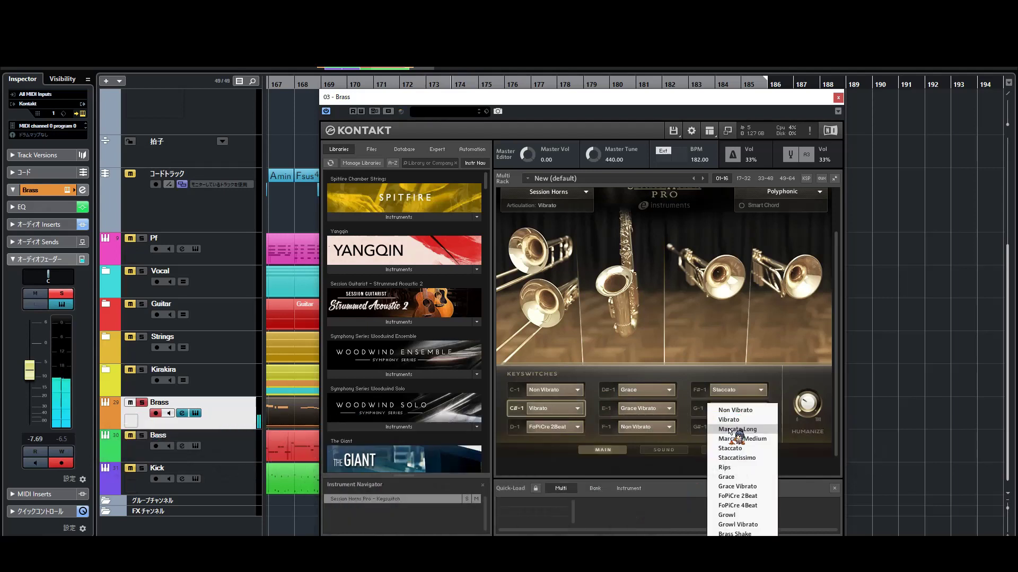
{"action": "left_click", "coordinate": [694, 460]}
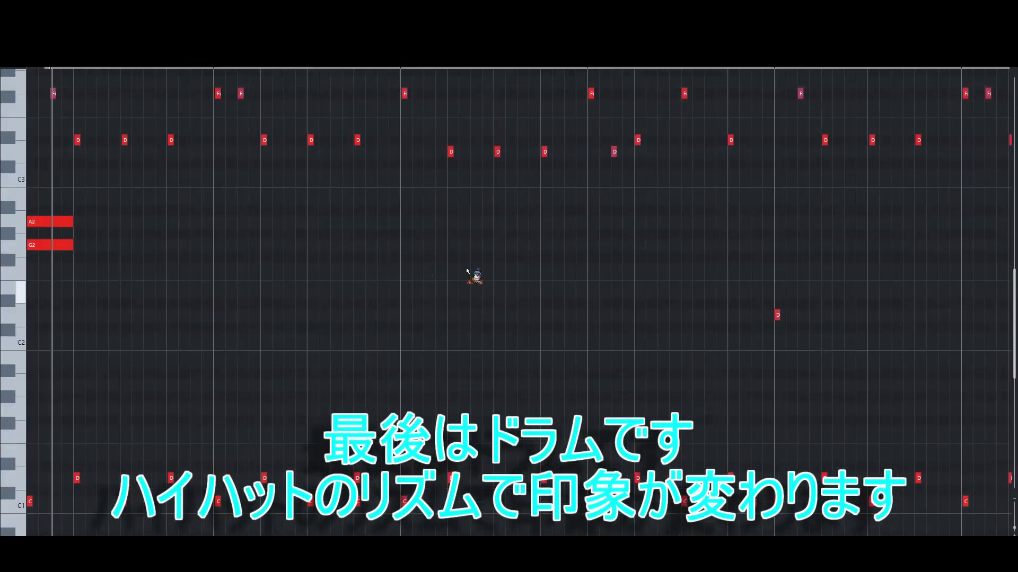
- Shrink the drum note rows, examine the hi-hat rhythm and the rest of the drum part during playback, and close the note editor
{"action": "left_click_drag", "start_coordinate": [1015, 523], "coordinate": [1015, 511]}
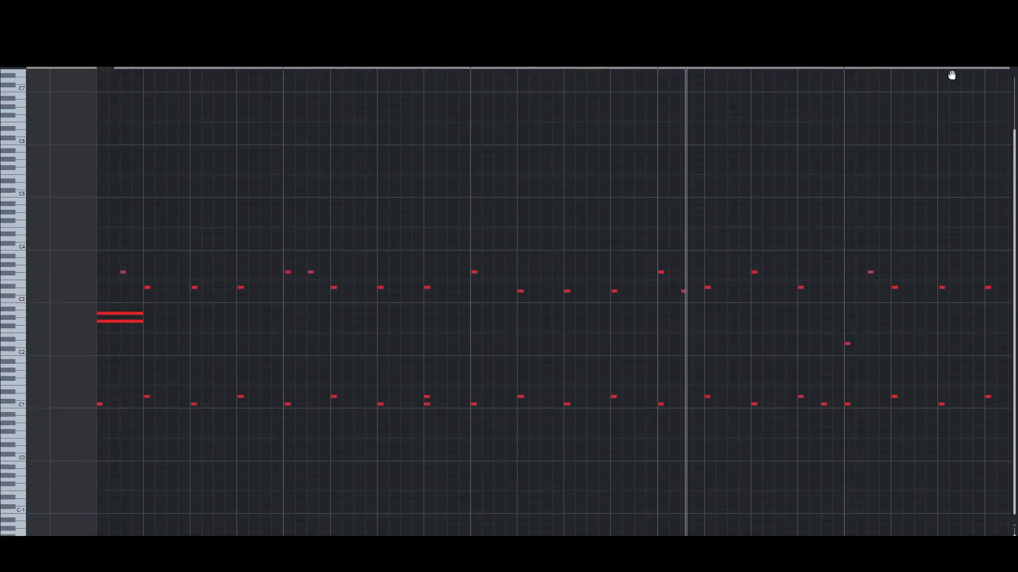
{"action": "left_click", "coordinate": [974, 39]}
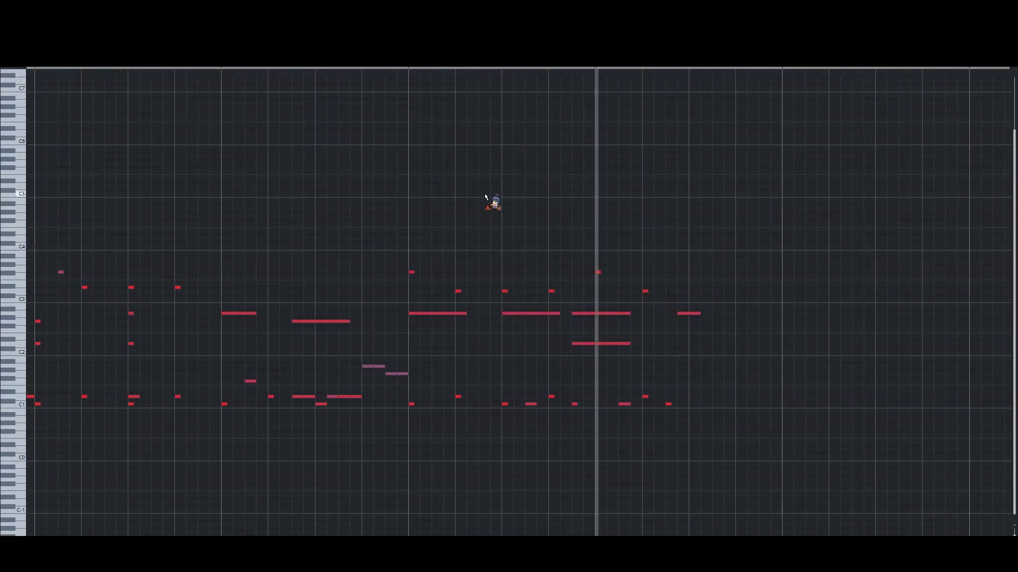
{"action": "key", "text": "Return"}
{"action": "key", "text": "Return"}
- Play the arrangement as an instrumental with Vocal muted, following the chord track and brass from the verse into bar 162 with the bars enlarged
{"action": "key", "text": "space"}
{"action": "scroll", "coordinate": [463, 232], "scroll_direction": "left", "scroll_amount": 3}
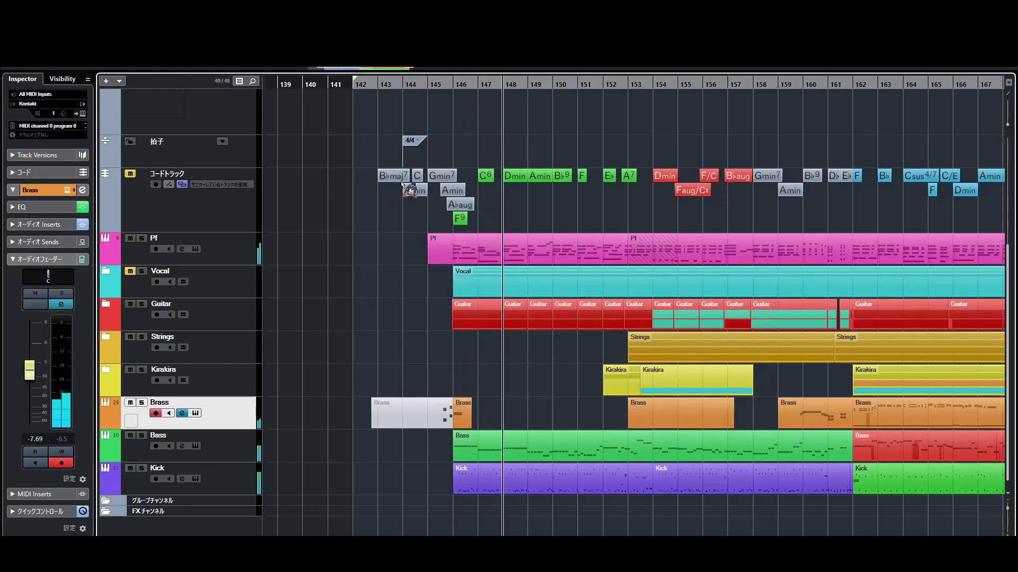
{"action": "left_click_drag", "start_coordinate": [566, 183], "coordinate": [428, 178]}
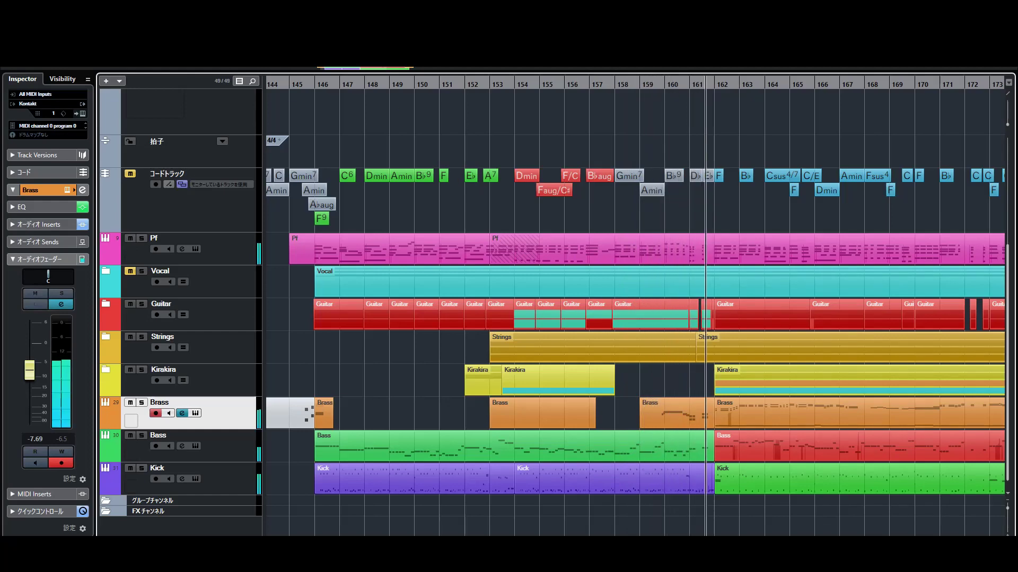
{"action": "key", "text": "h"}
{"action": "key", "text": "h"}
{"action": "key", "text": "h"}
{"action": "key", "text": "h"}
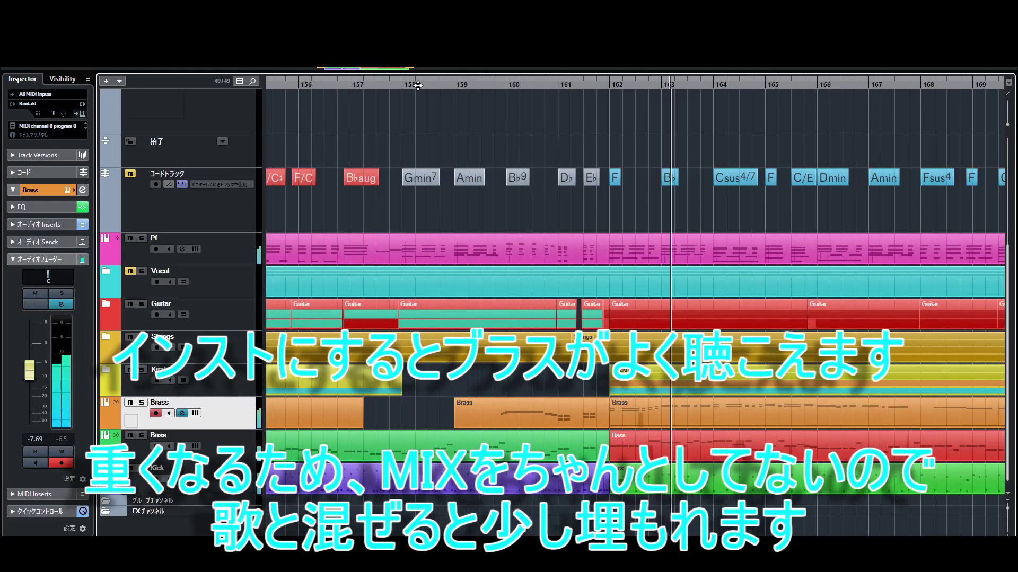